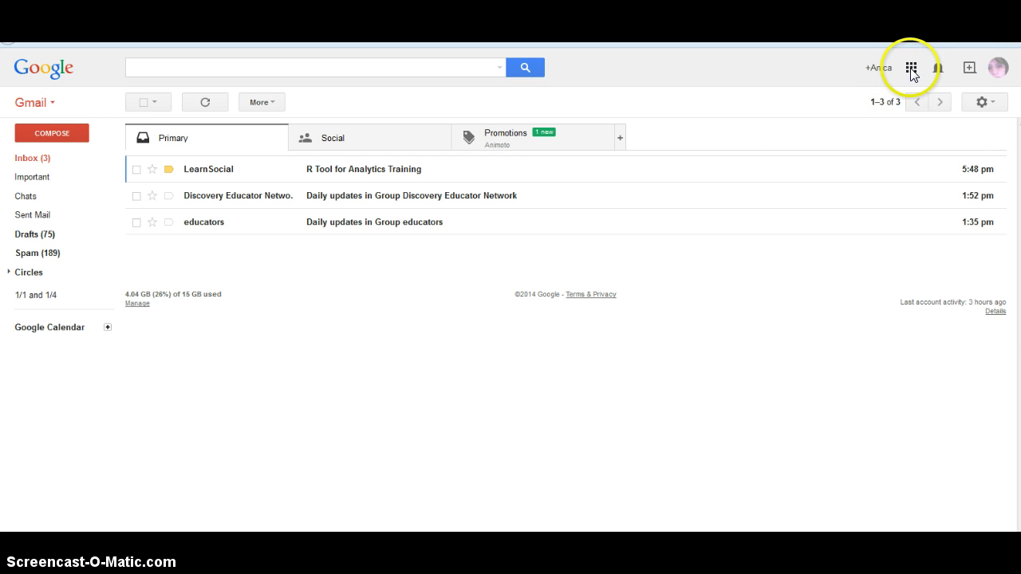
# Go to Google Drive from Gmail and create a new Google Form.
pyautogui.click(911, 70)
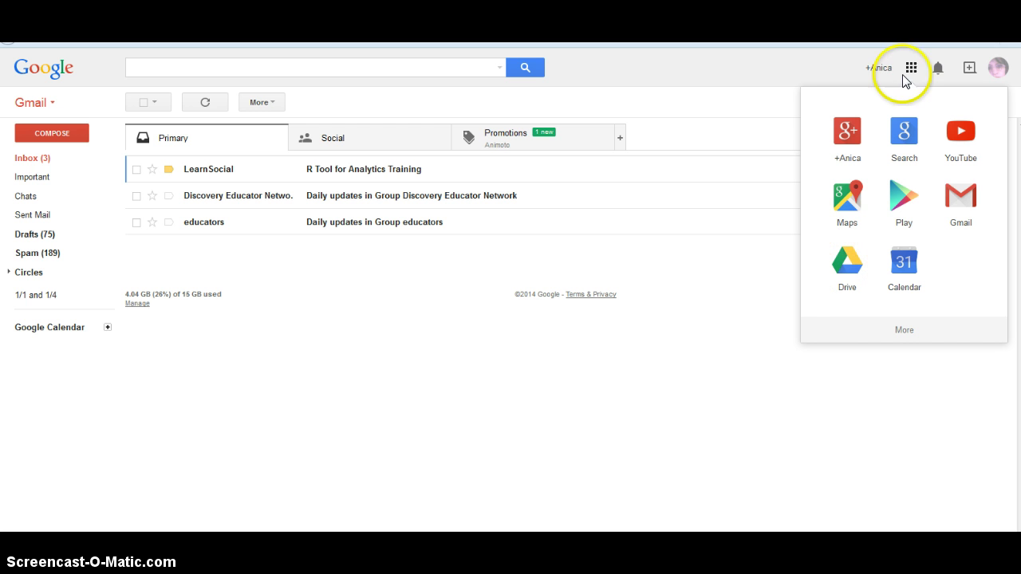
pyautogui.click(844, 274)
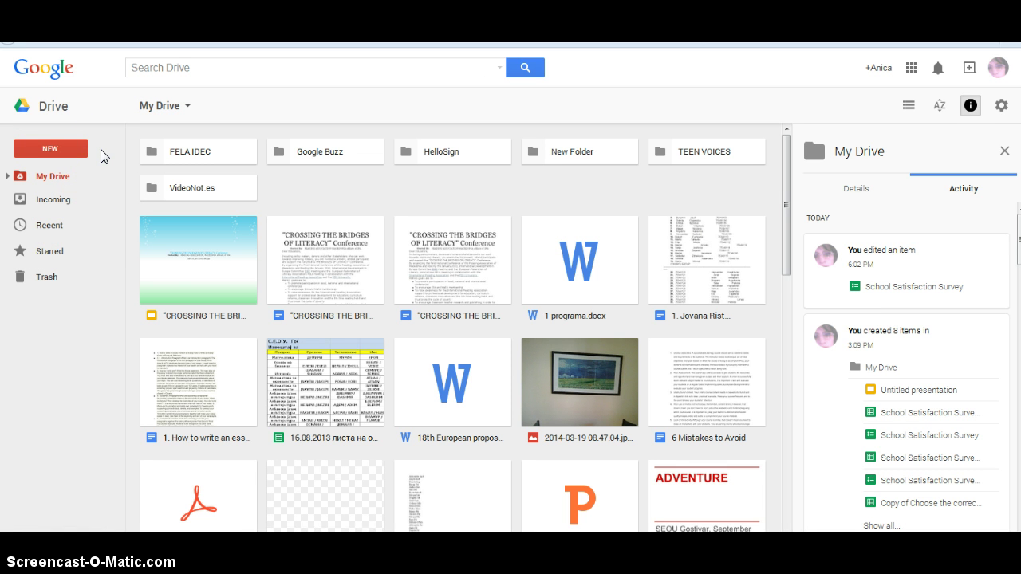
pyautogui.click(50, 149)
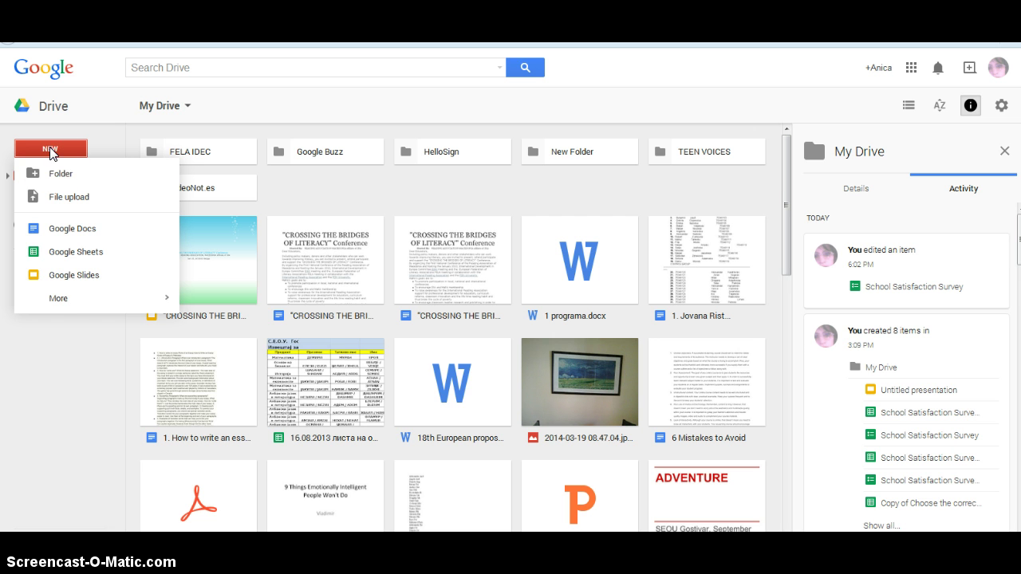
pyautogui.click(56, 297)
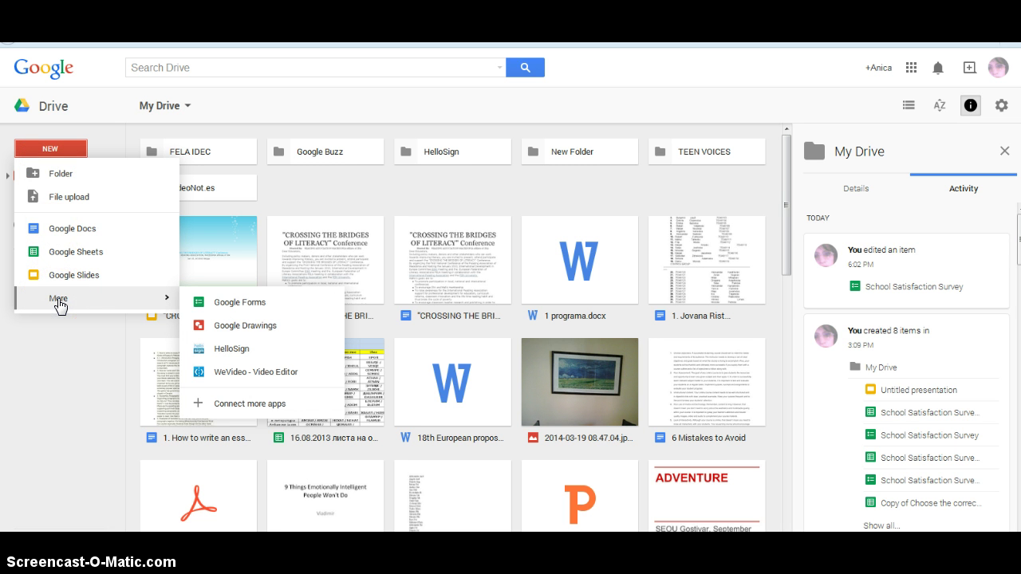
pyautogui.moveTo(58, 304); pyautogui.dragTo(224, 306)
pyautogui.click(224, 304)
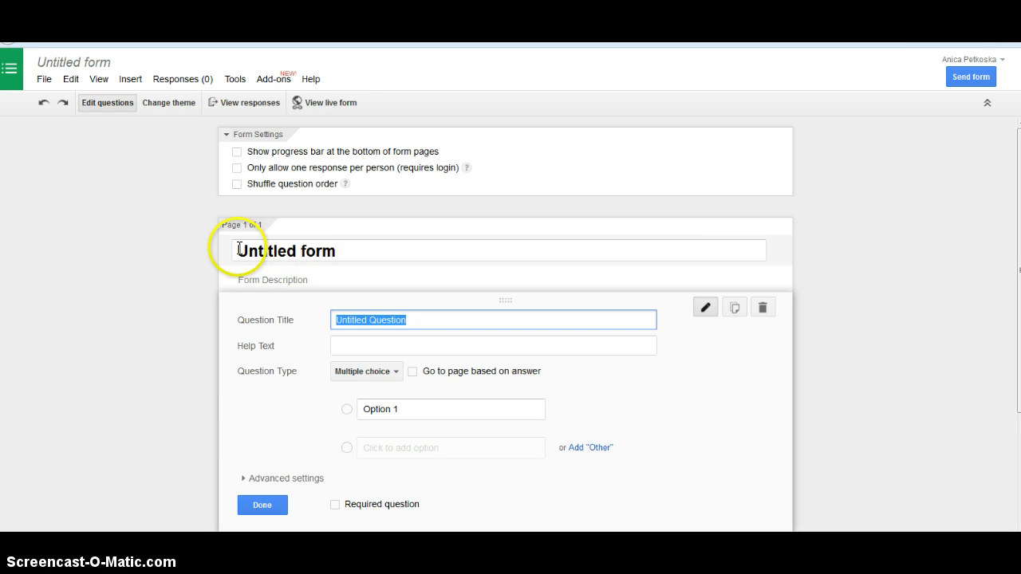
# Enable the progress bar at the bottom of form pages, leaving the limit of one response per person off.
pyautogui.click(237, 151)
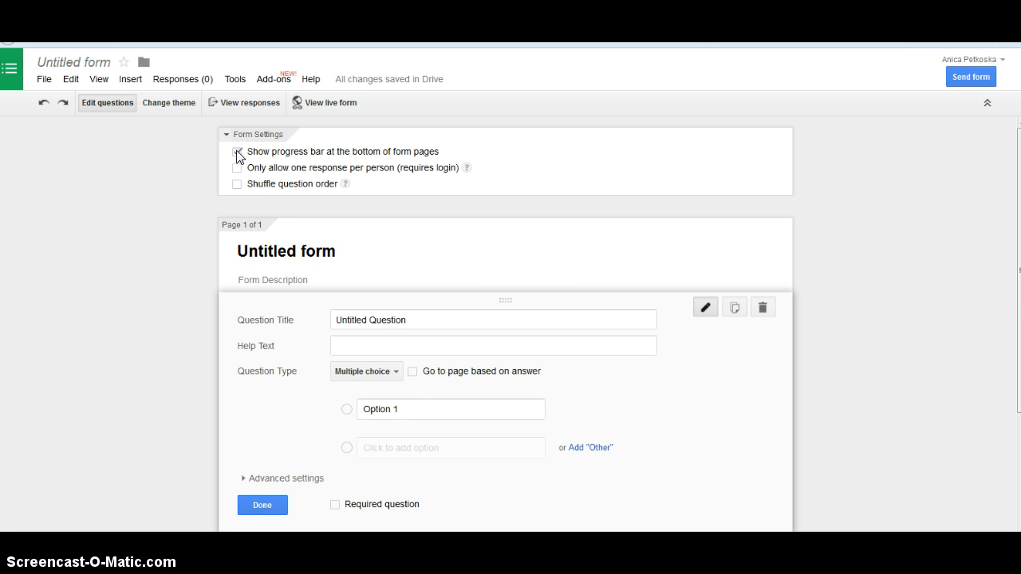
pyautogui.click(237, 167)
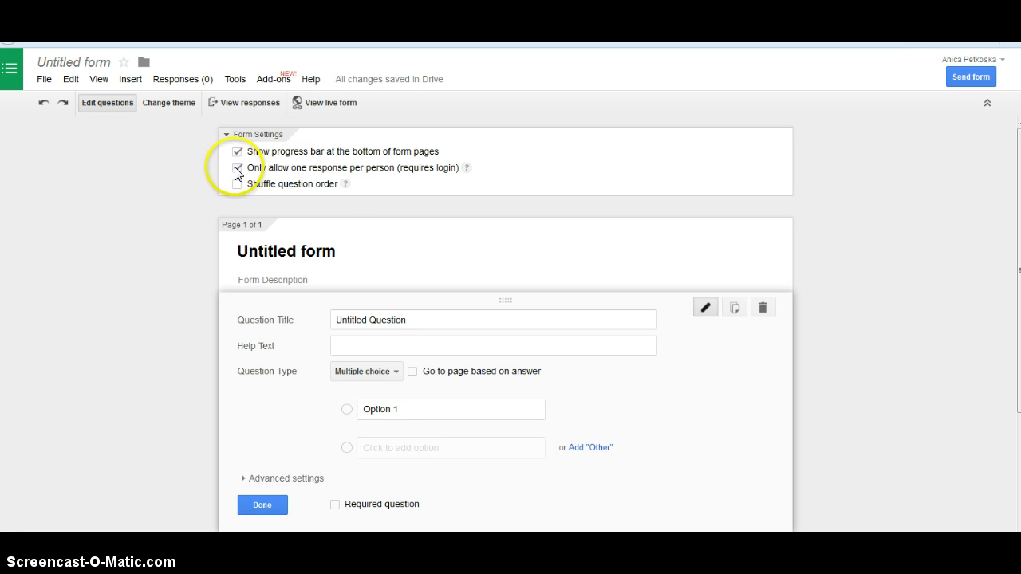
pyautogui.click(237, 170)
# Replace the form's title with "Satifaction Survey".
pyautogui.click(368, 249)
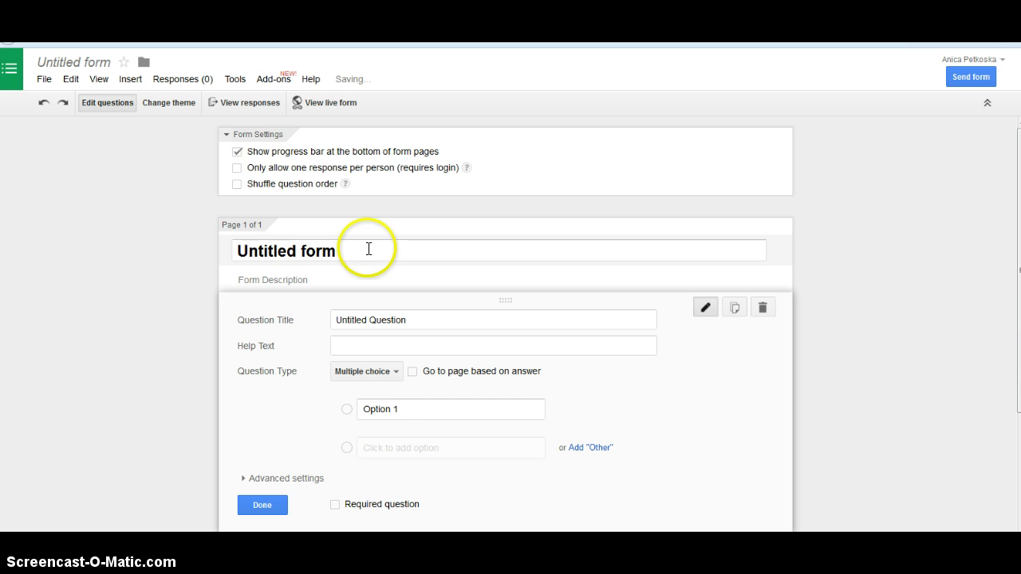
pyautogui.click(245, 250)
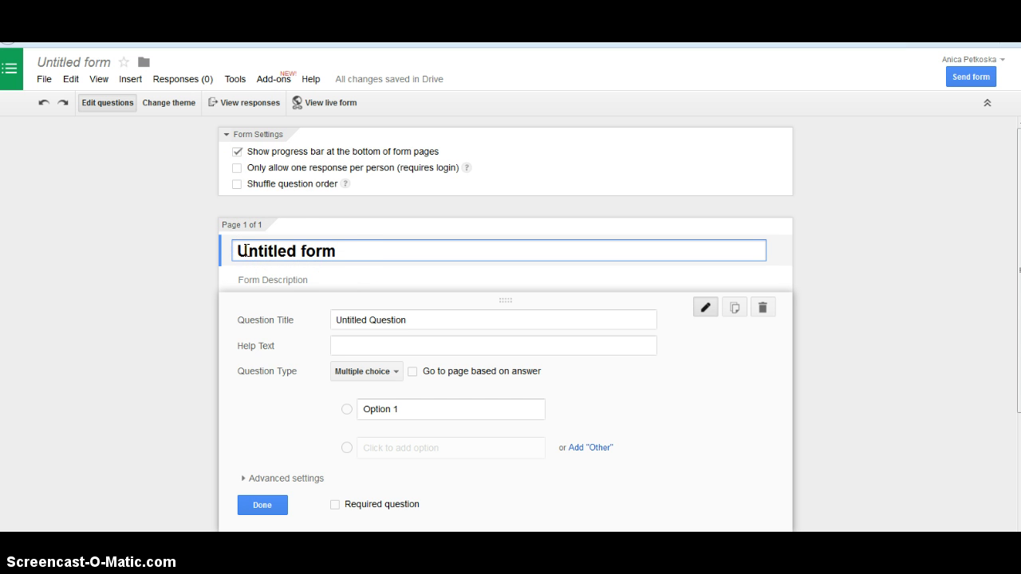
pyautogui.moveTo(359, 255); pyautogui.dragTo(223, 251)
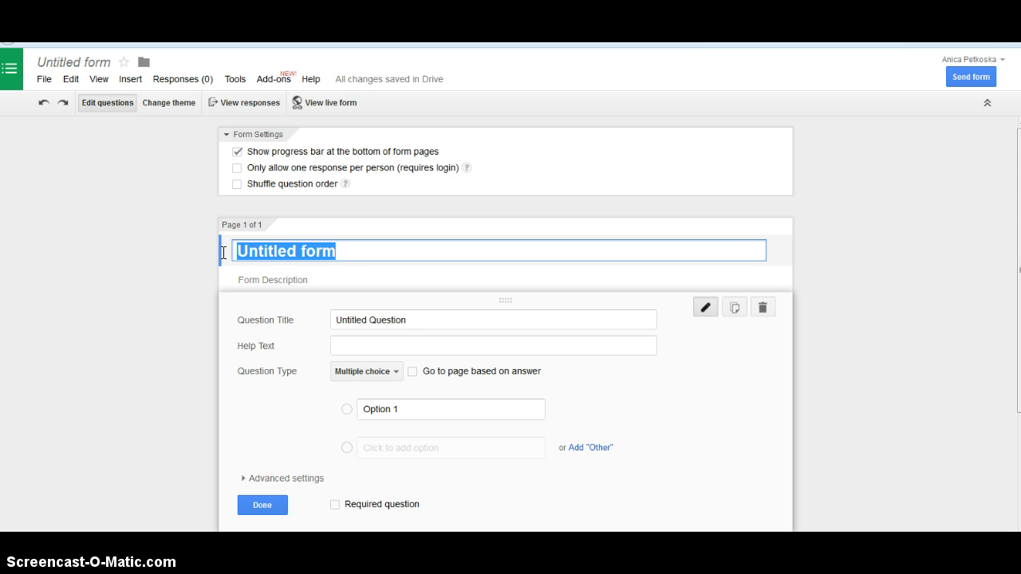
pyautogui.write('S')
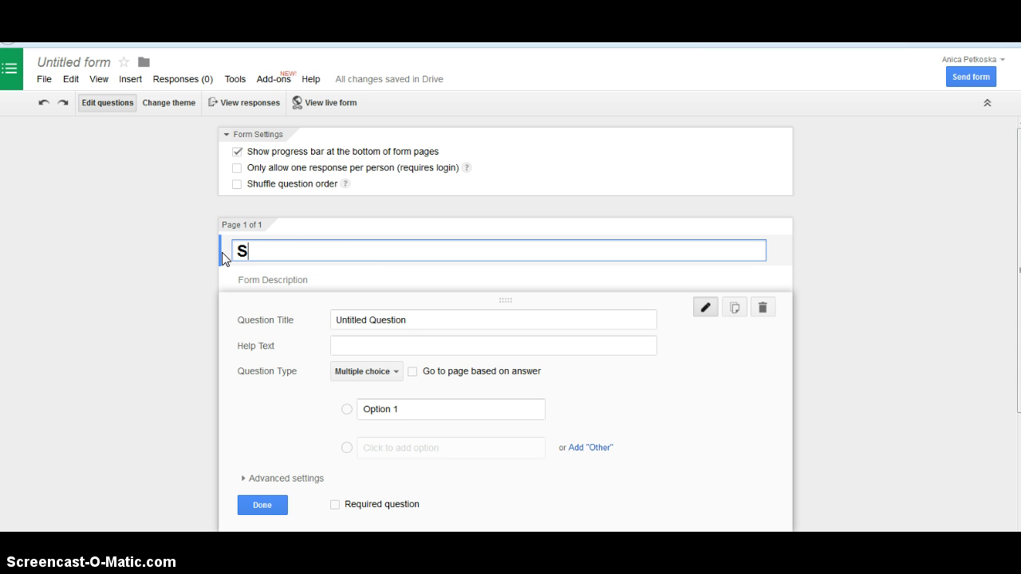
pyautogui.write('atifaction')
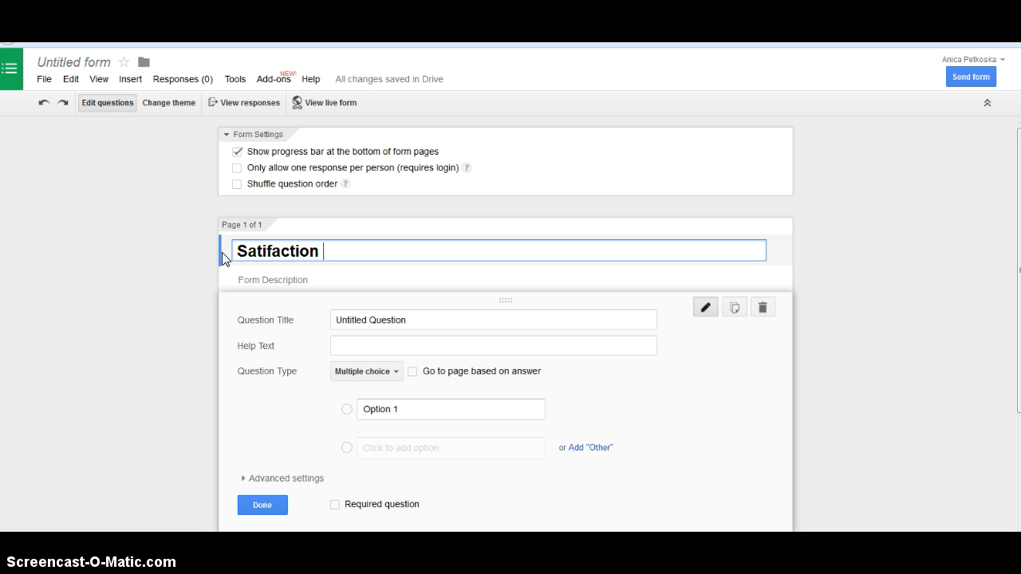
pyautogui.write(' Survey')
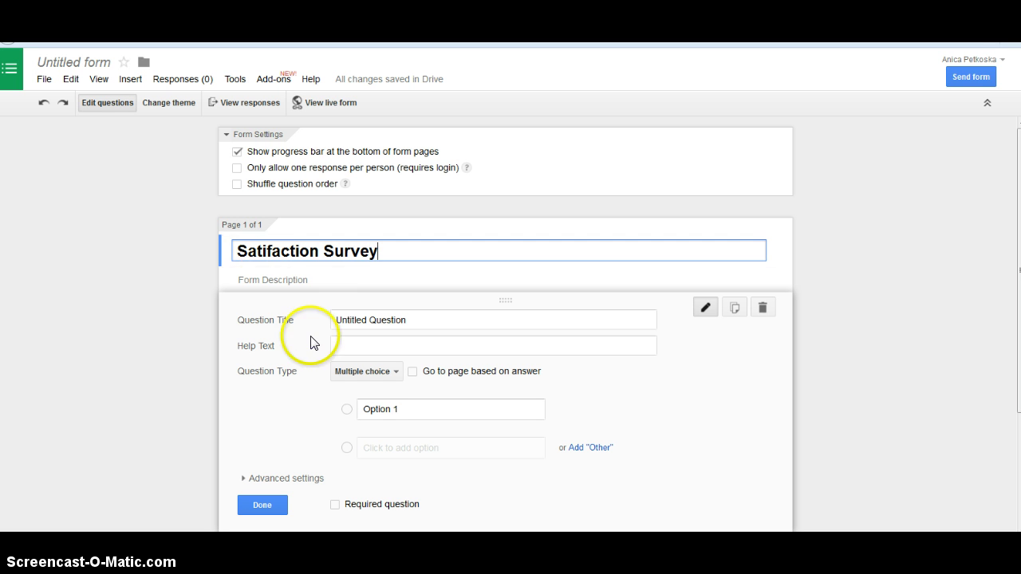
# Insert the number "1." in front of the first question's title.
pyautogui.click(403, 320)
pyautogui.click(403, 320)
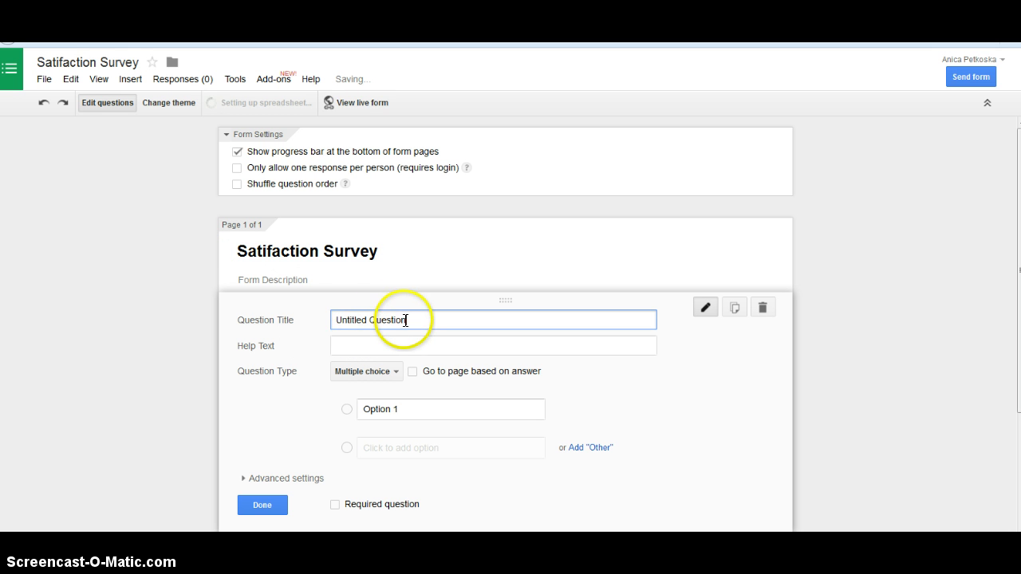
pyautogui.click(335, 320)
pyautogui.write('H')
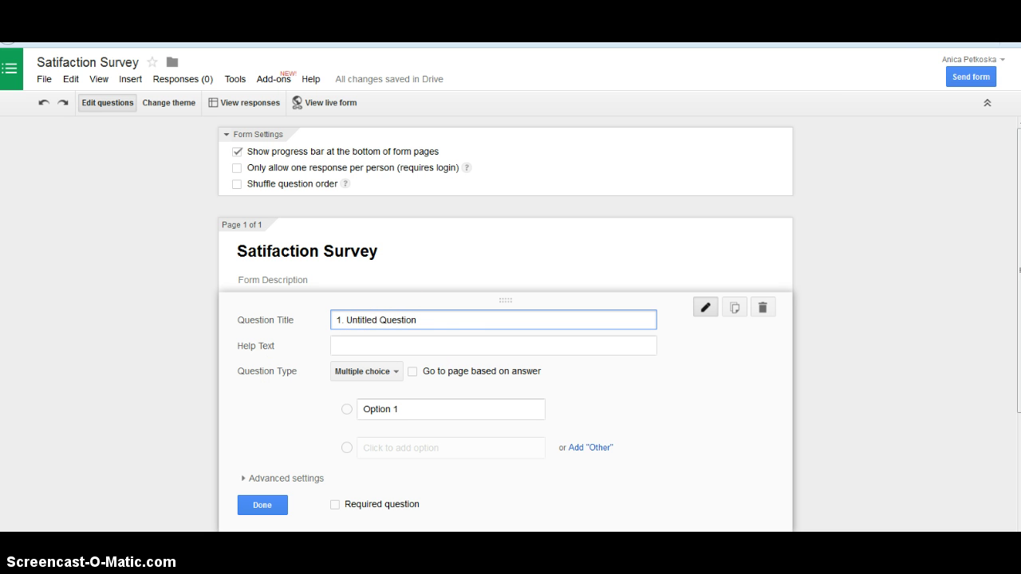
# Switch to the Job Satisfaction Survey document in Word and copy the statement "I feel I am being awarded fairly for the work I do.".
pyautogui.hotkey('alt', 'Tab')
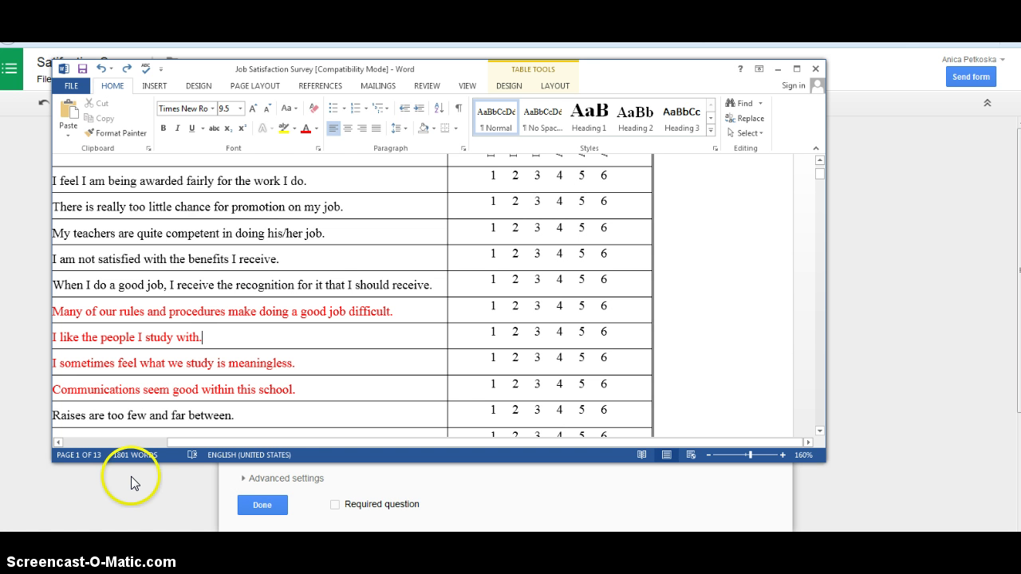
pyautogui.click(311, 181)
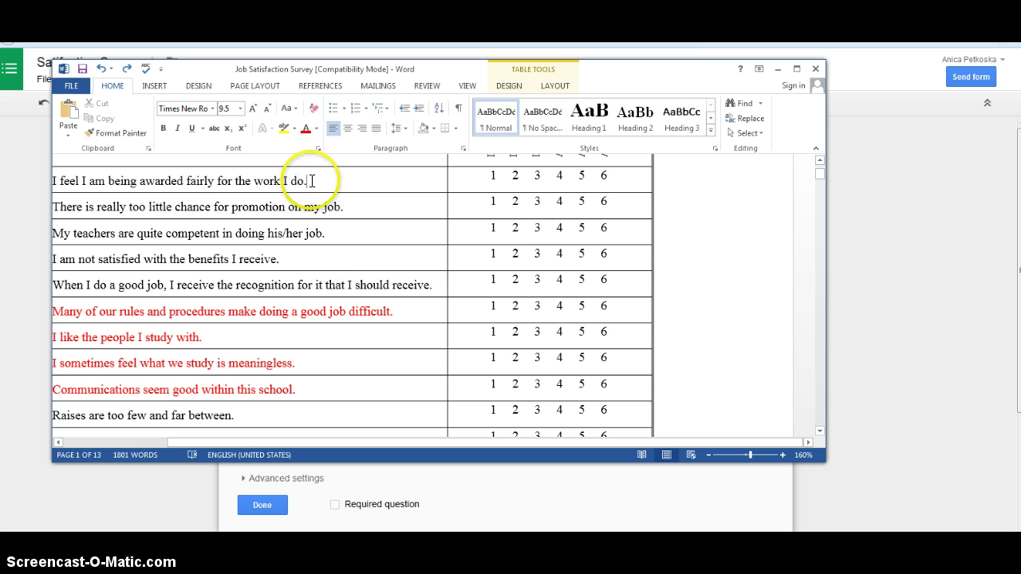
pyautogui.moveTo(311, 180); pyautogui.dragTo(113, 181)
pyautogui.hotkey('ctrl', 'c')
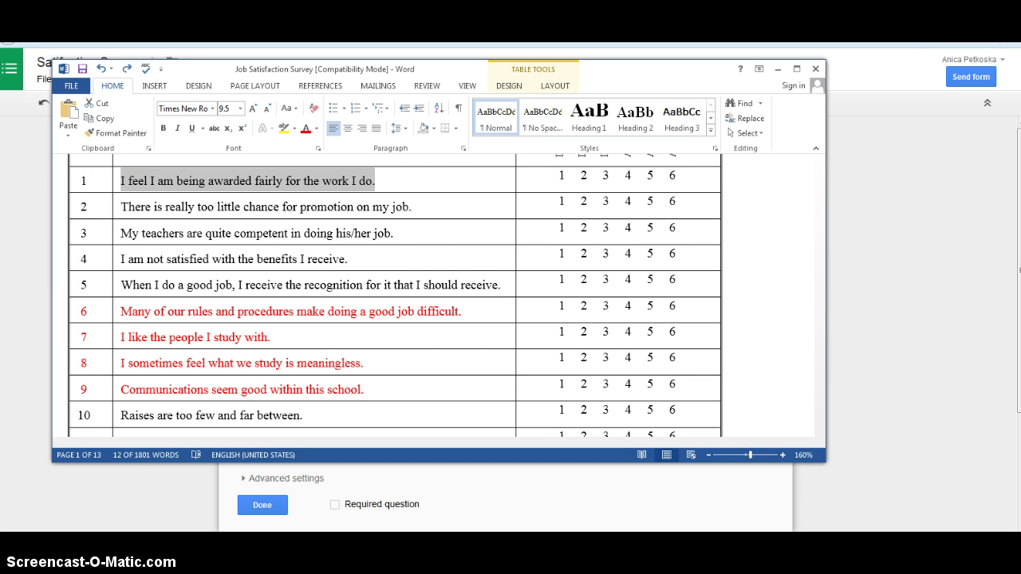
# Return to the form and replace "Untitled Question" after the number with the copied statement.
pyautogui.press('super+Down')
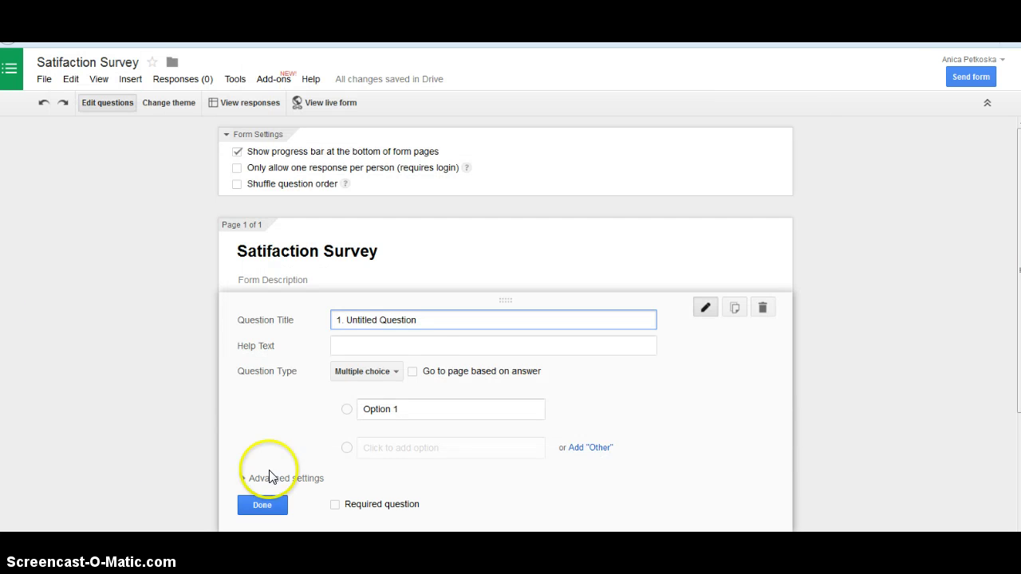
pyautogui.moveTo(422, 320); pyautogui.dragTo(348, 313)
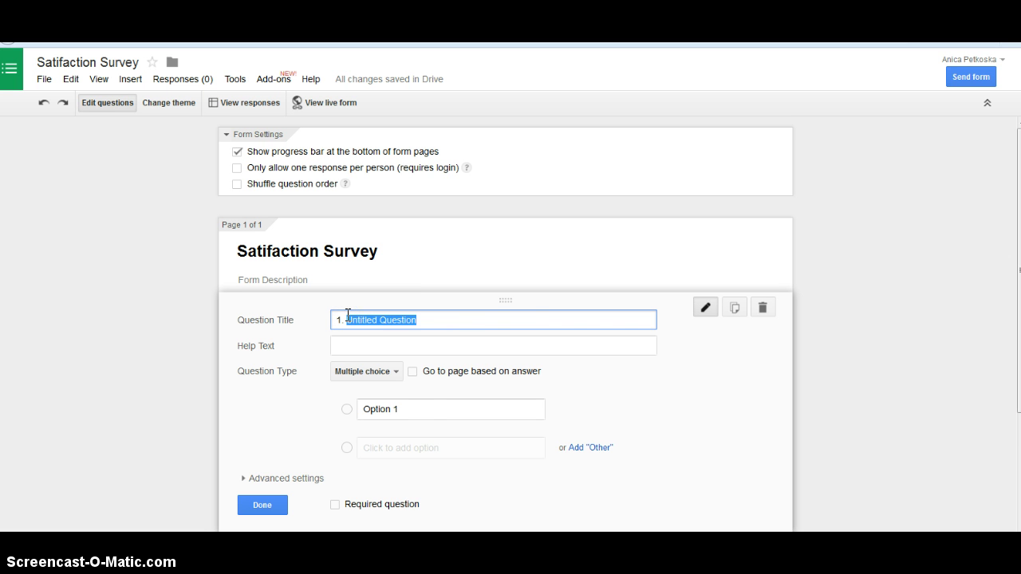
pyautogui.hotkey('ctrl', 'v')
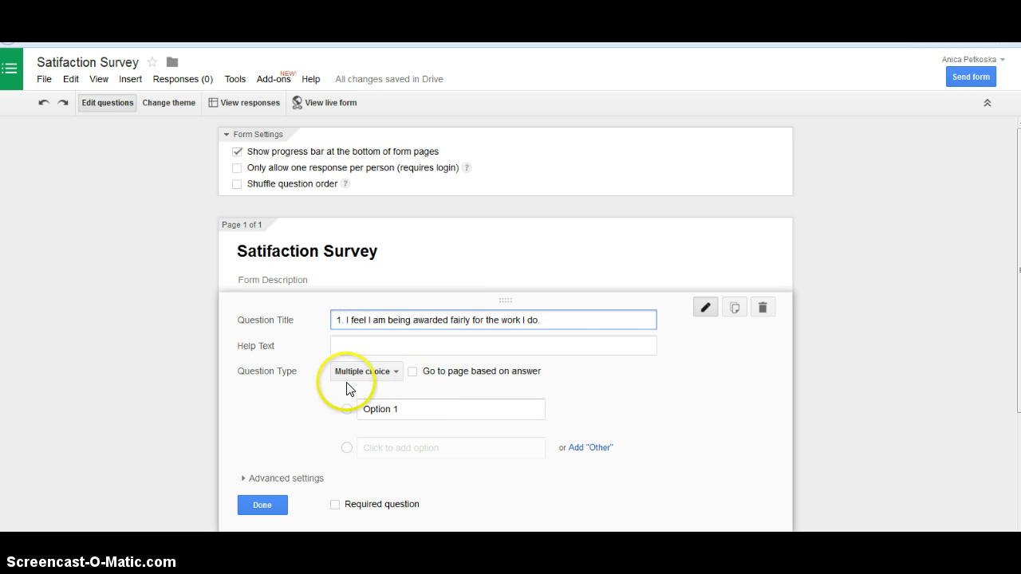
# Choose Multiple choice as the question type and add answer options until there are six.
pyautogui.click(397, 373)
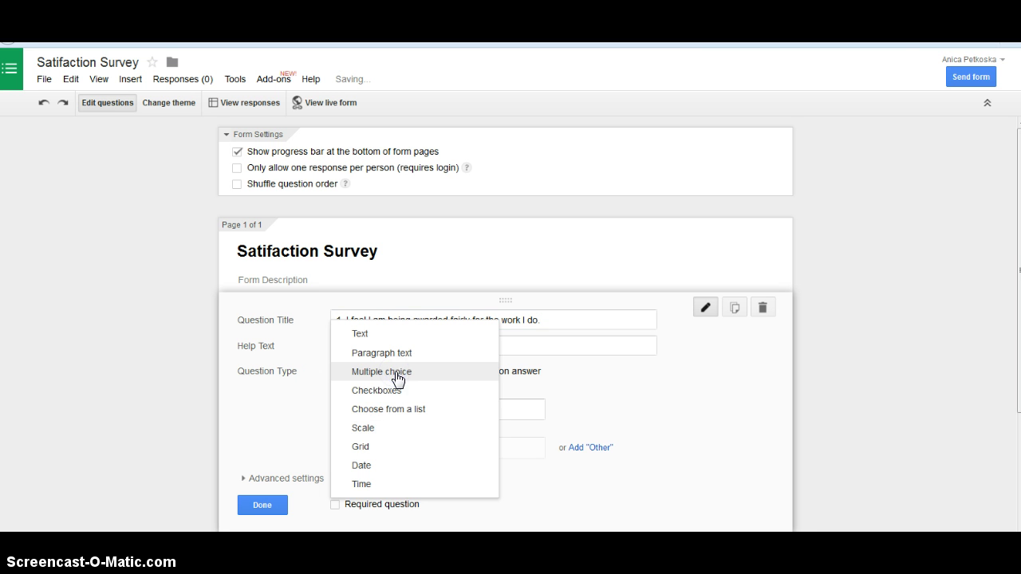
pyautogui.click(379, 375)
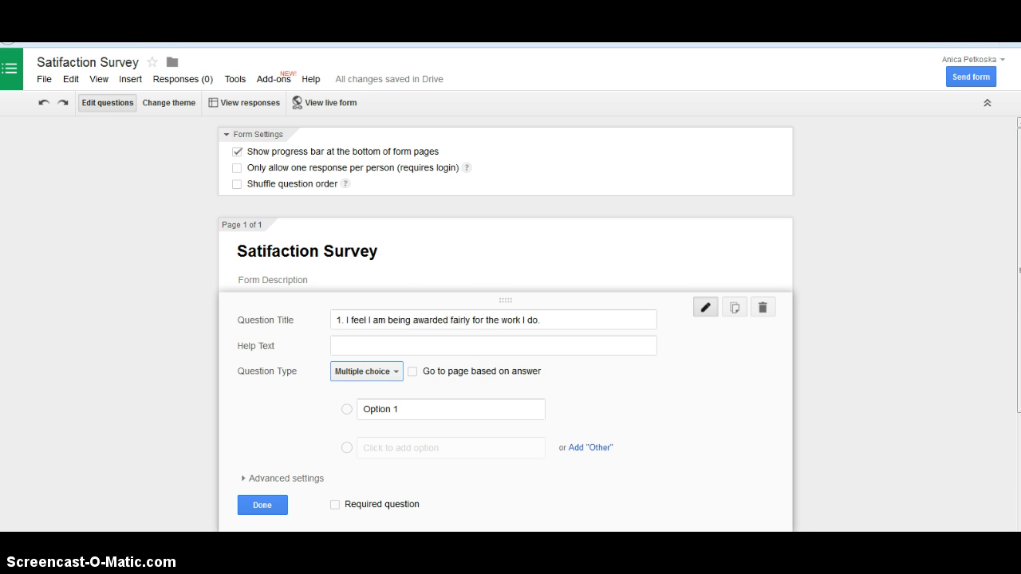
pyautogui.scroll(-2, 506, 325)
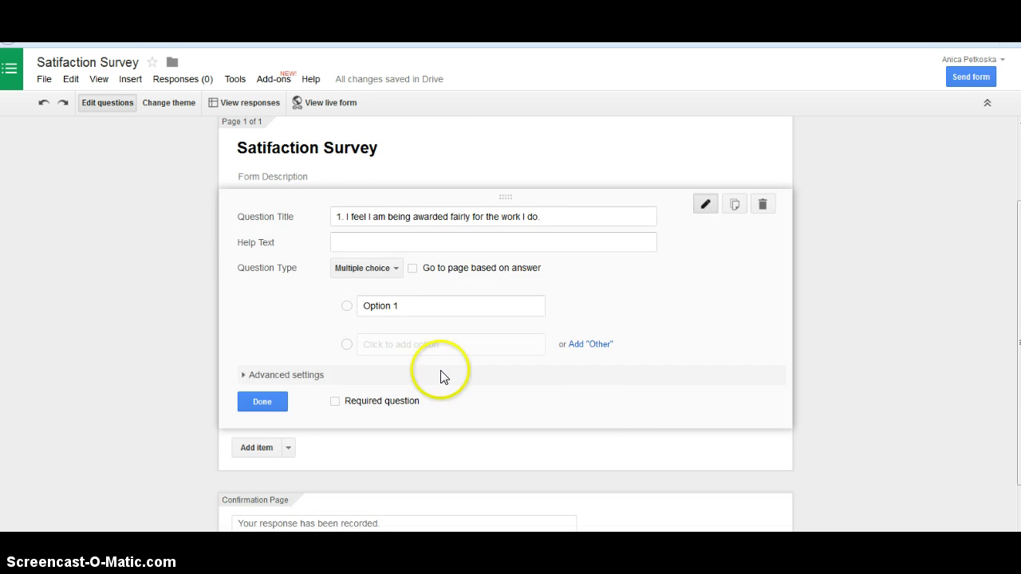
pyautogui.click(372, 344)
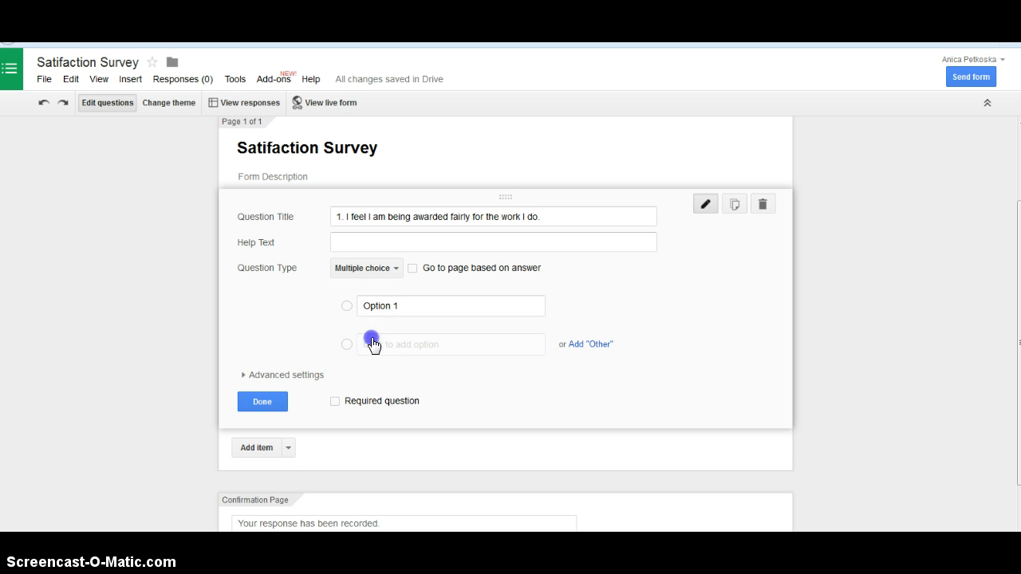
pyautogui.click(375, 369)
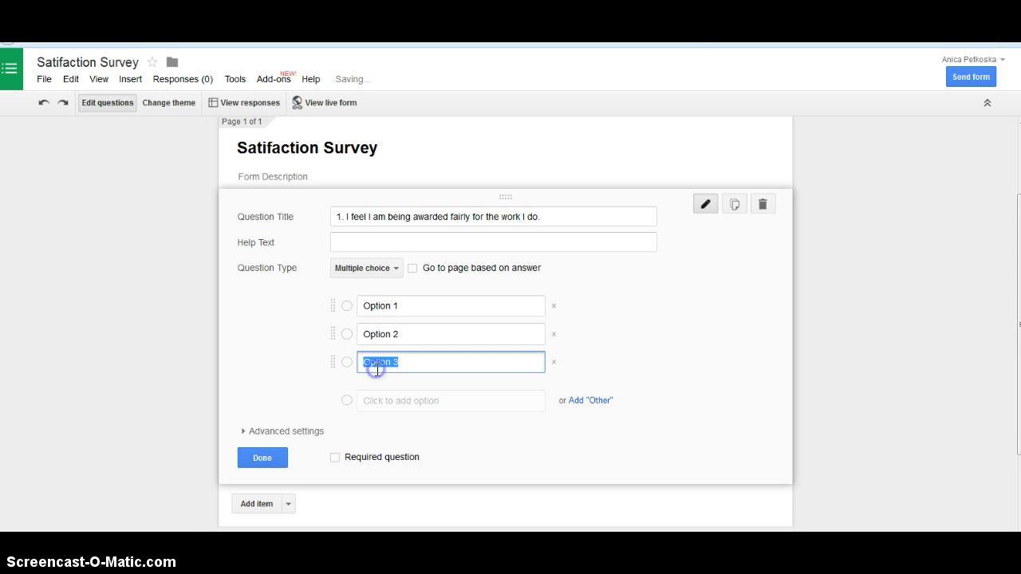
pyautogui.click(380, 405)
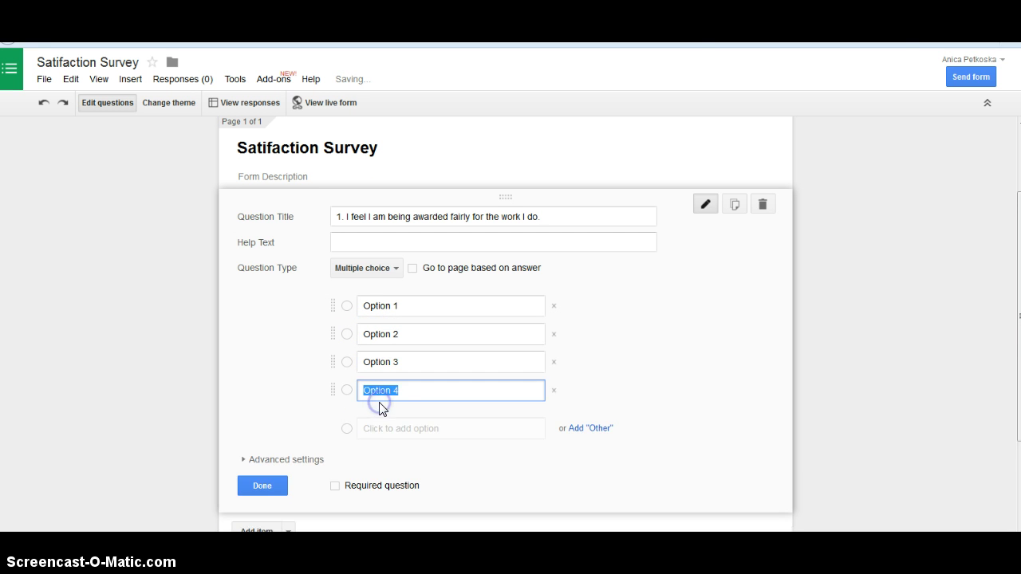
pyautogui.click(381, 430)
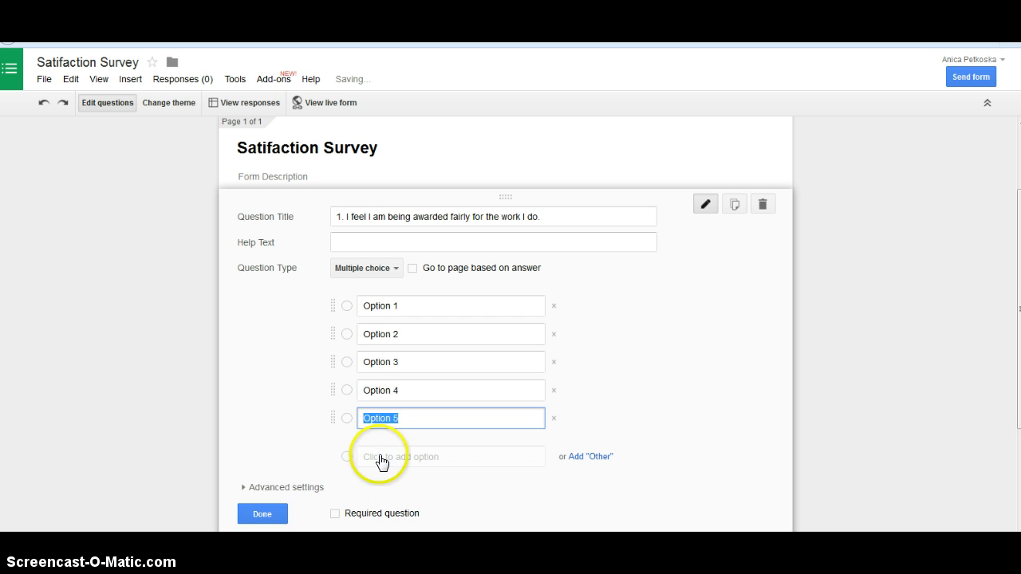
pyautogui.click(380, 460)
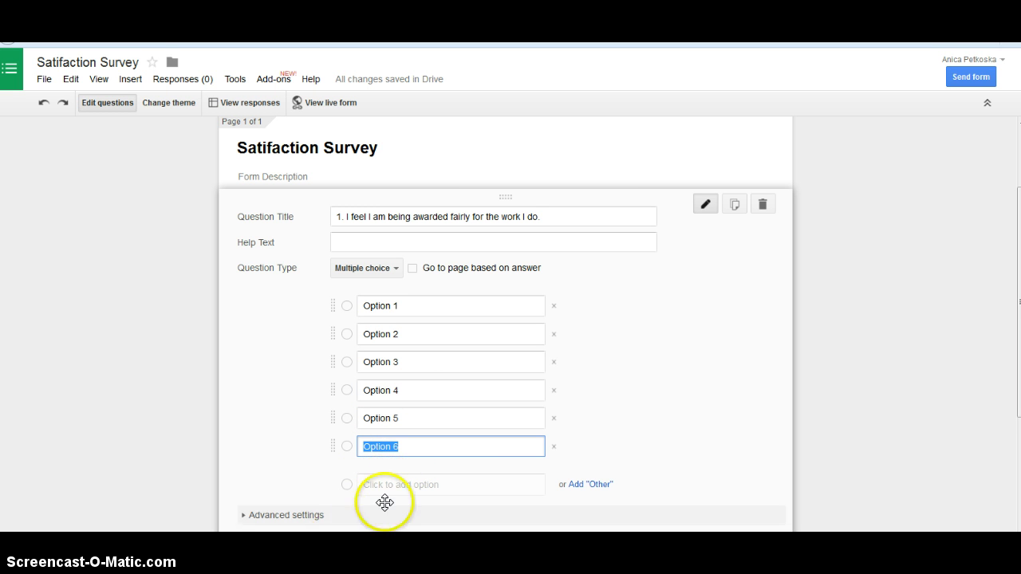
# Set the first answer option's text to "Disagree very much".
pyautogui.click(398, 305)
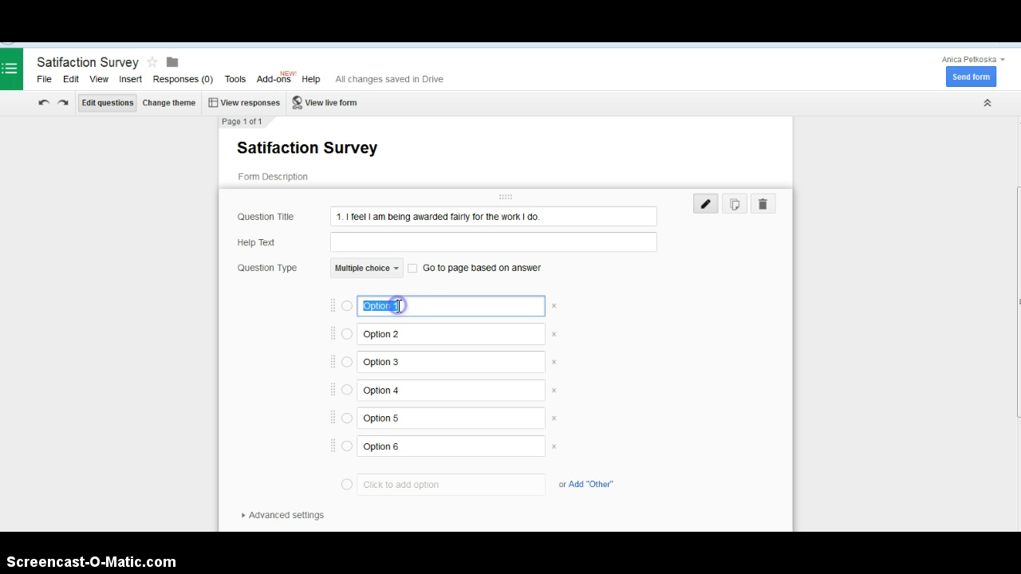
pyautogui.write('Disagree very  muck')
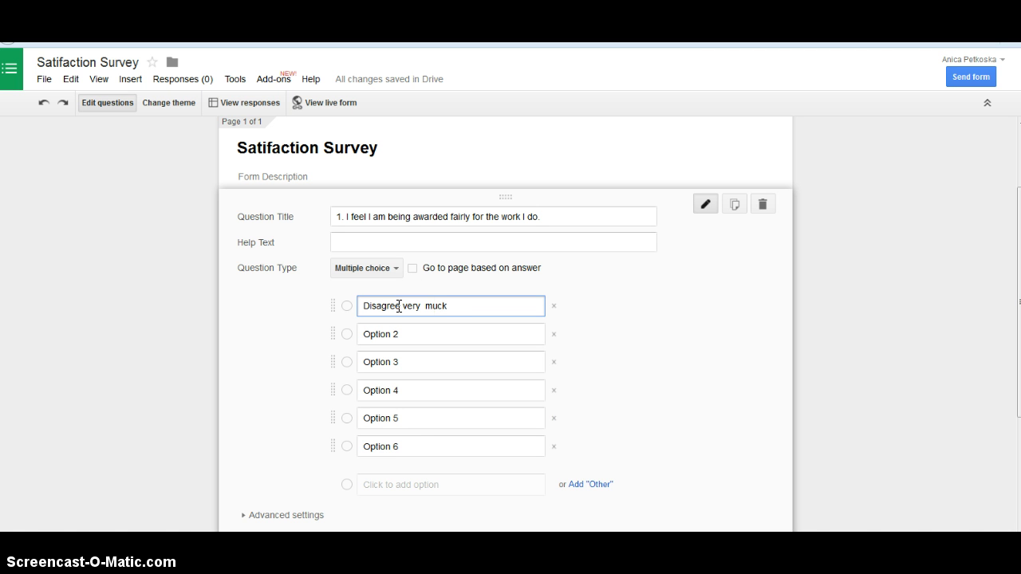
pyautogui.click(399, 306)
pyautogui.write('e')
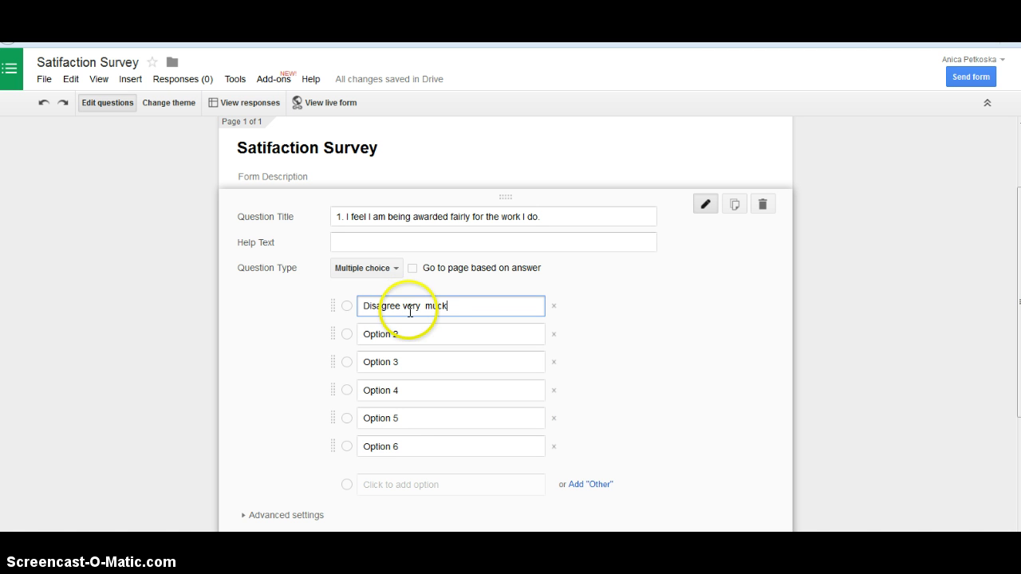
pyautogui.press('Left')
pyautogui.press('Left')
pyautogui.press('Left')
pyautogui.press('Left')
pyautogui.press('Left')
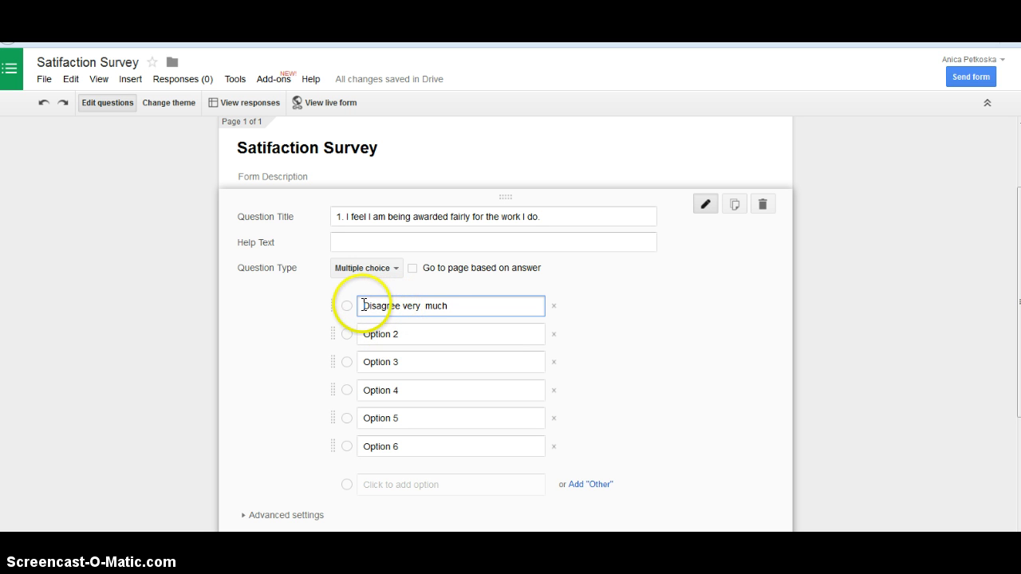
# Set the second answer option to "Disagree moderately" and the third to "Disagree slightly".
pyautogui.moveTo(364, 305); pyautogui.dragTo(402, 305)
pyautogui.hotkey('ctrl', 'c')
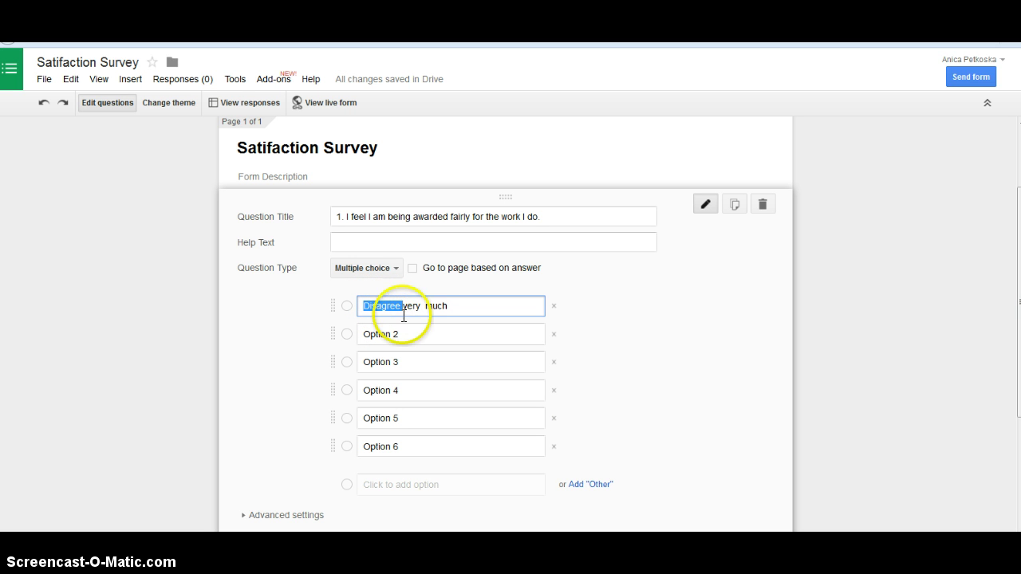
pyautogui.doubleClick(379, 334)
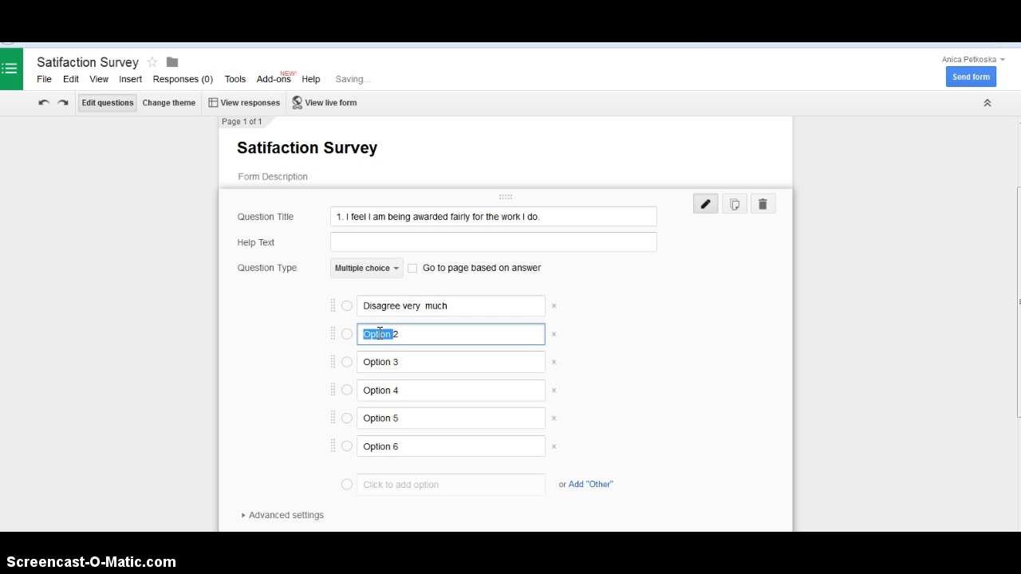
pyautogui.hotkey('ctrl', 'v')
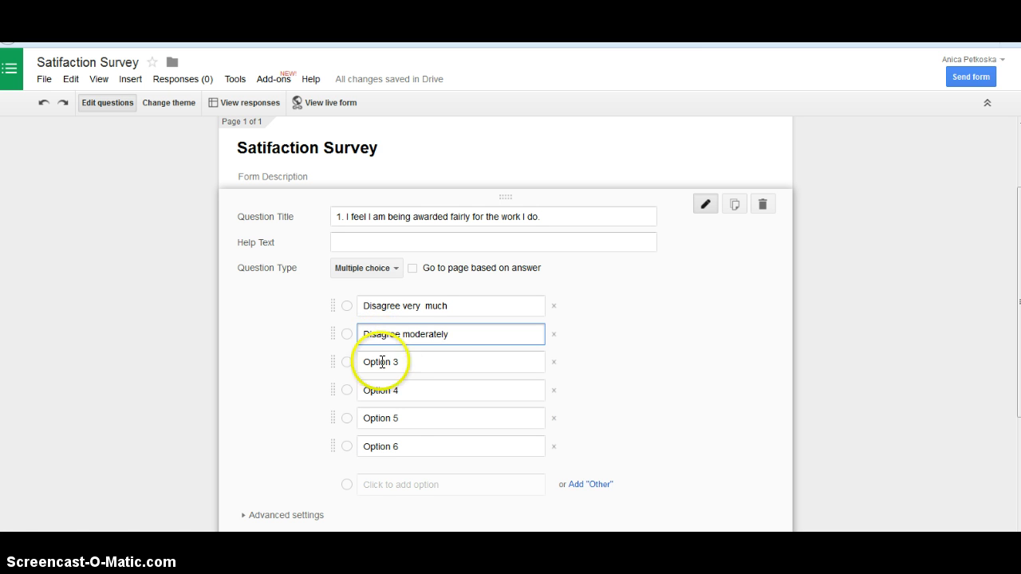
pyautogui.click(398, 360)
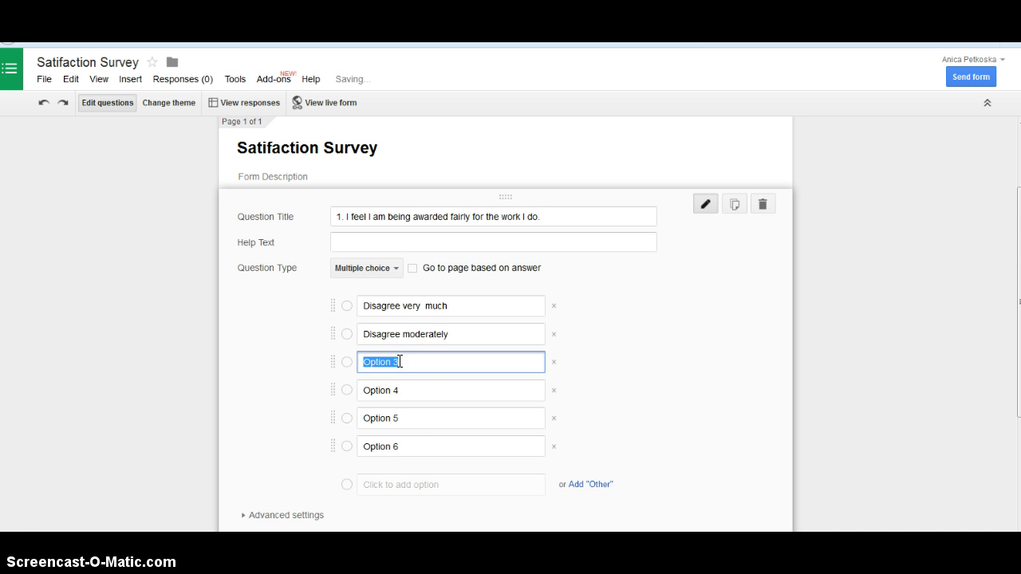
pyautogui.write('Disagree  slightly')
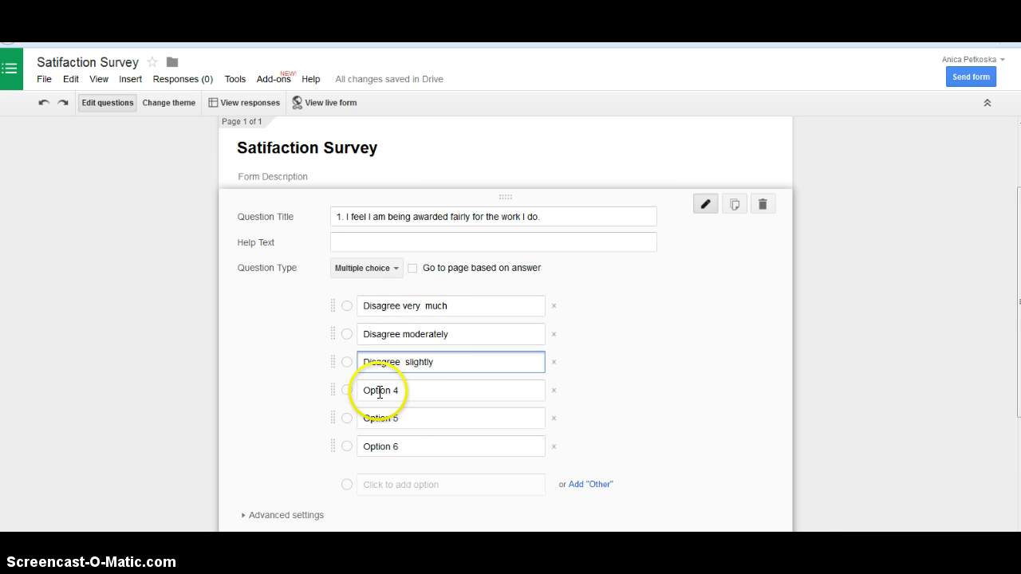
# Fill in the fourth, fifth and sixth answer options as "Agree slightly", "Agree Moderately" and "Agree very much".
pyautogui.doubleClick(381, 390)
pyautogui.write('Agree slightly')
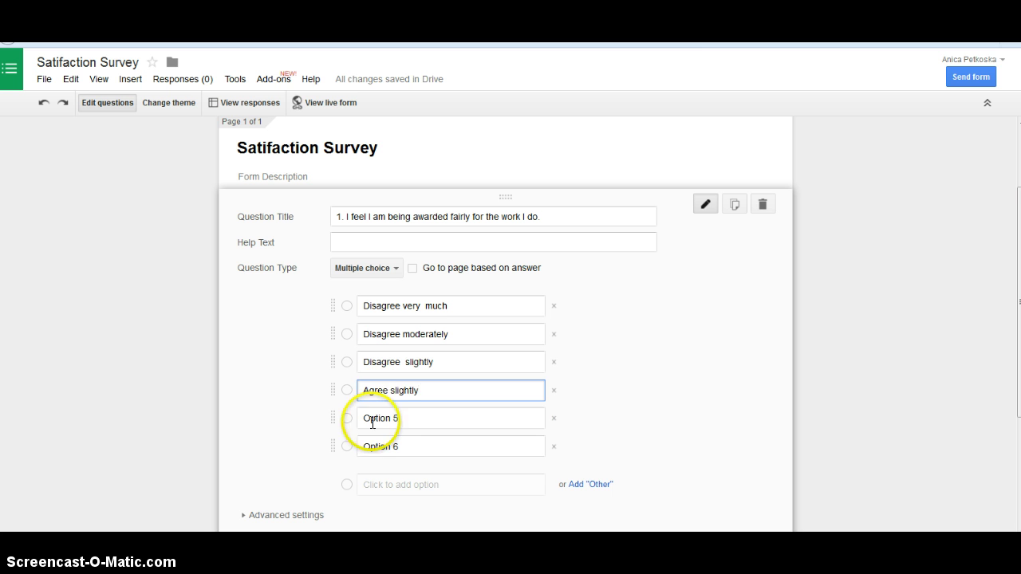
pyautogui.click(381, 418)
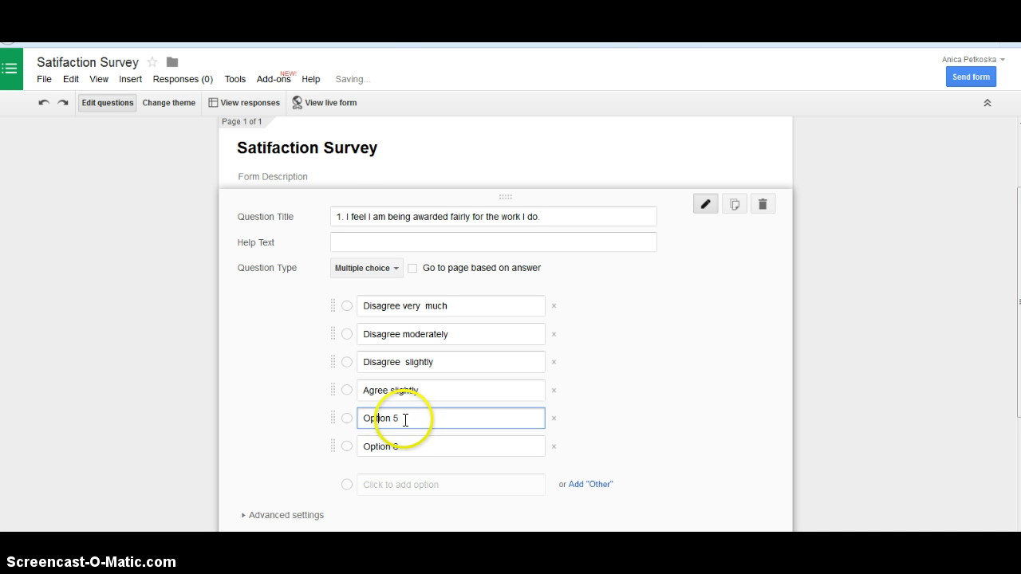
pyautogui.moveTo(397, 419); pyautogui.dragTo(359, 420)
pyautogui.write('Agree Moderately')
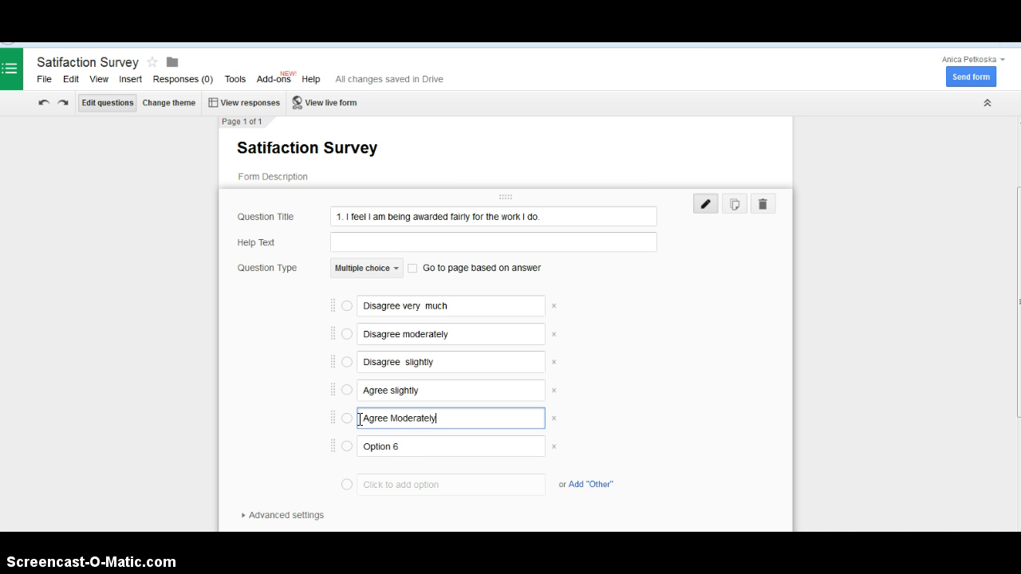
pyautogui.doubleClick(378, 447)
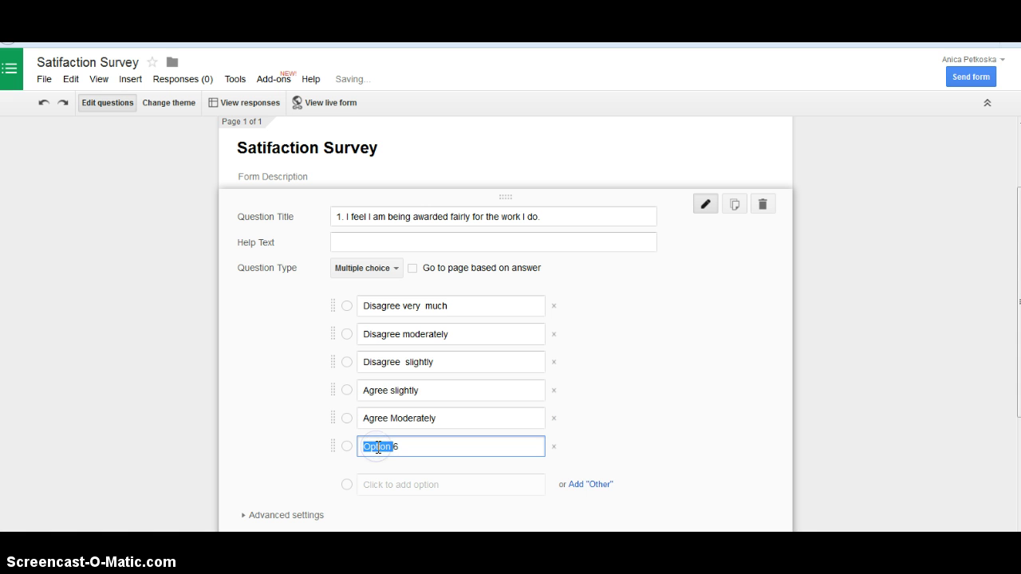
pyautogui.write('Ag')
pyautogui.write('ree very much')
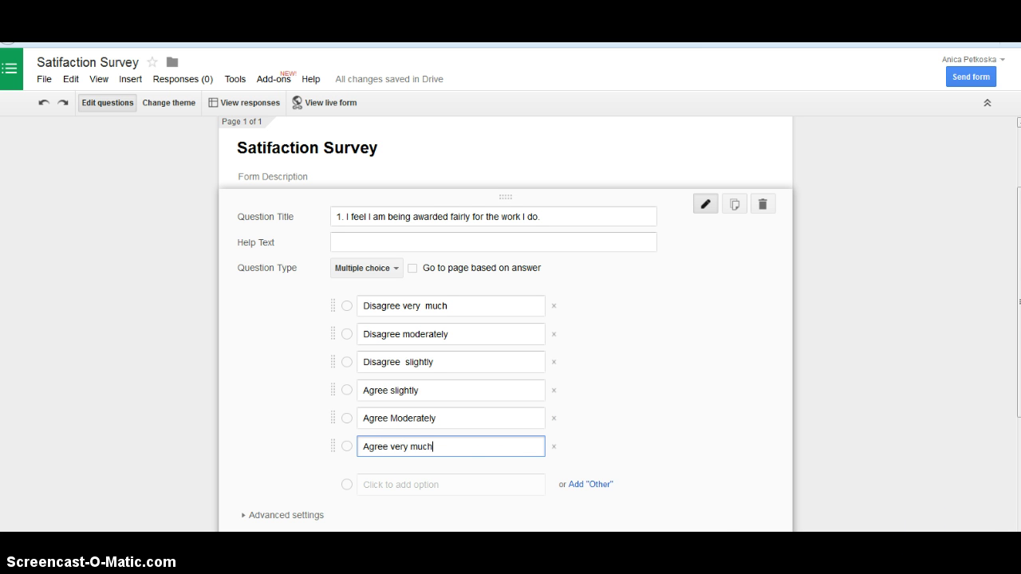
# Make the first question required and finish editing it.
pyautogui.scroll(-3, 511, 325)
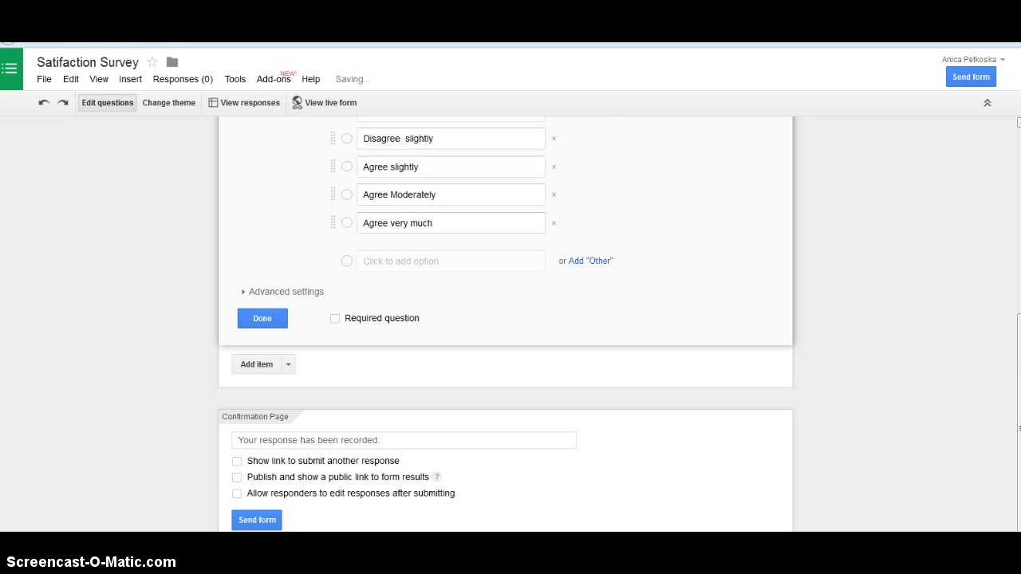
pyautogui.click(334, 317)
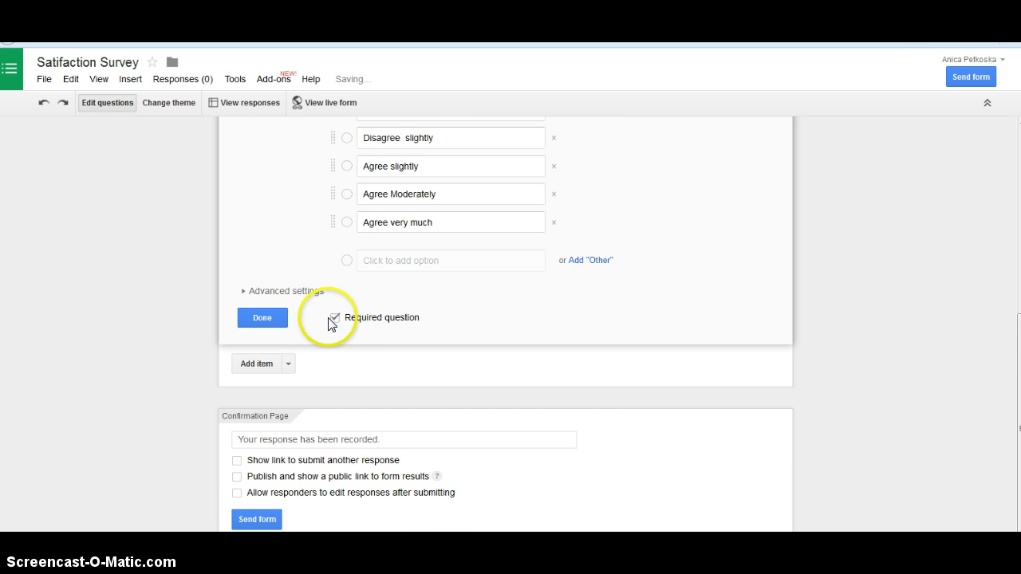
pyautogui.click(256, 319)
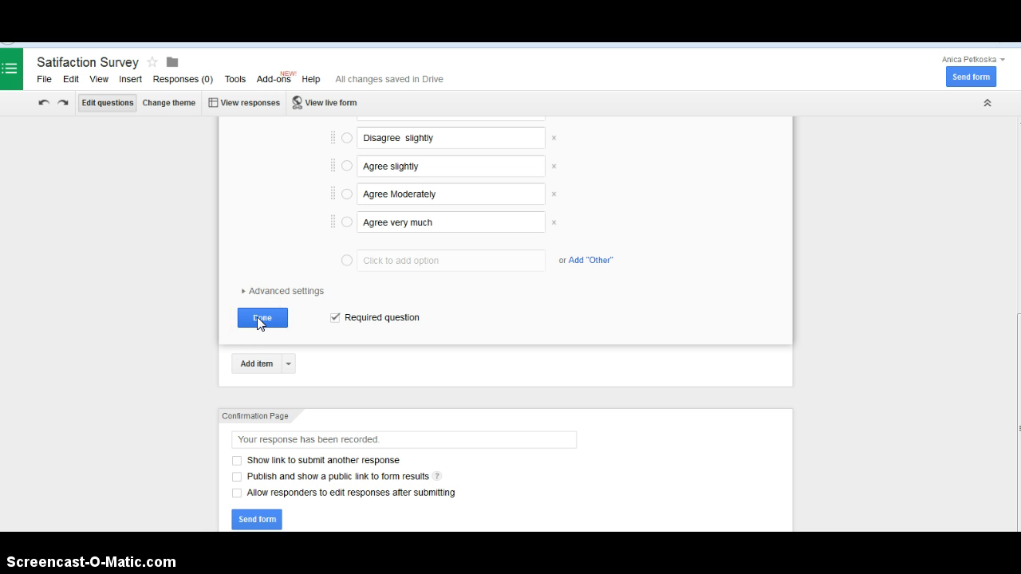
pyautogui.click(257, 318)
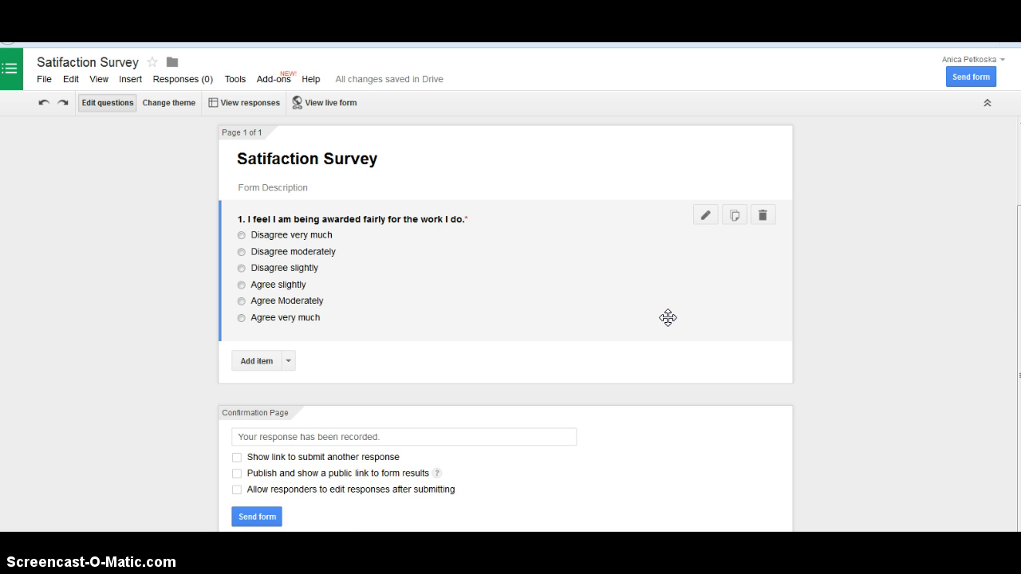
# Duplicate the finished question several times to create further questions with the same agreement scale, then close the last copy's editing.
pyautogui.click(241, 251)
pyautogui.click(734, 215)
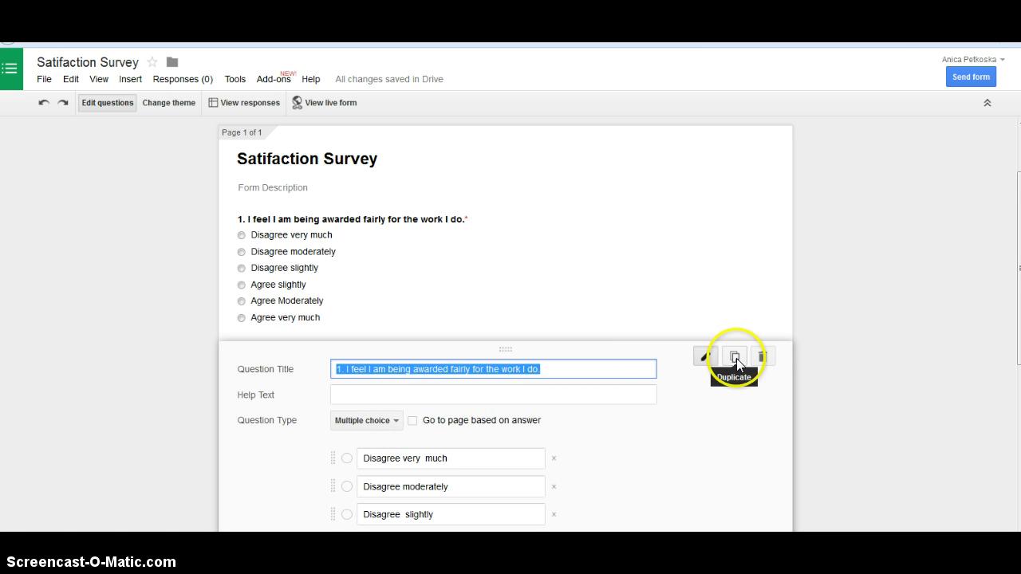
pyautogui.click(736, 358)
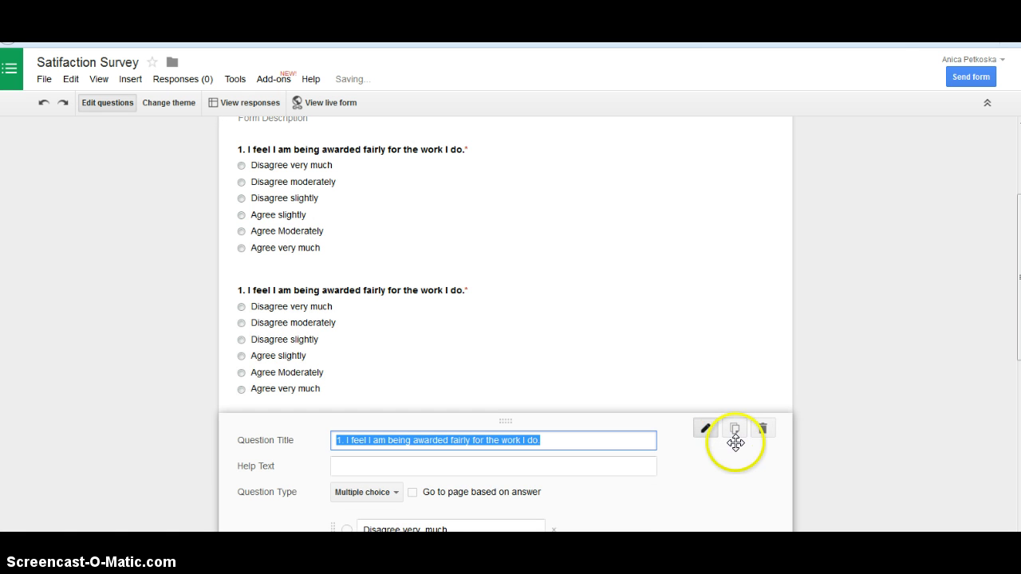
pyautogui.click(737, 429)
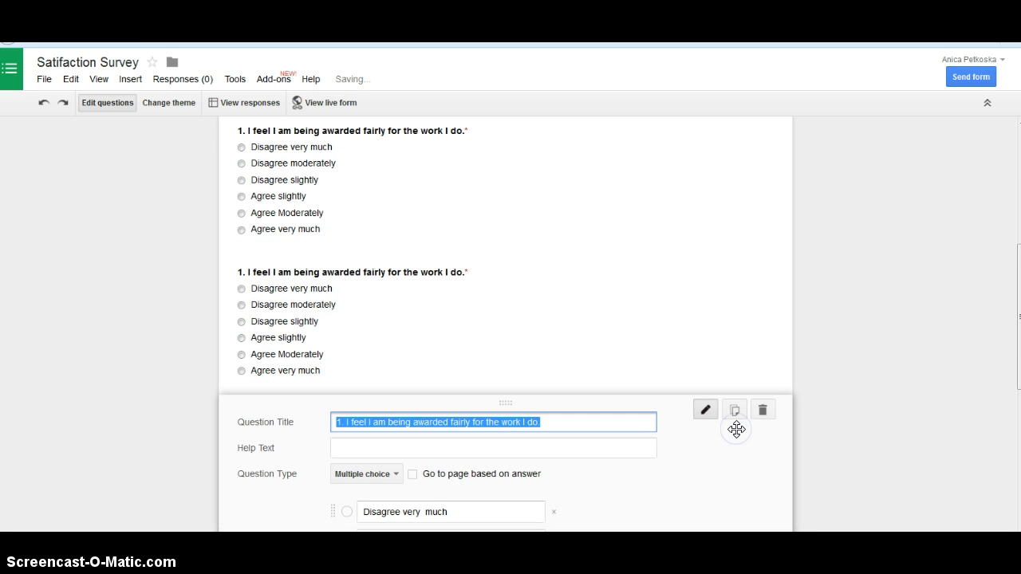
pyautogui.click(735, 411)
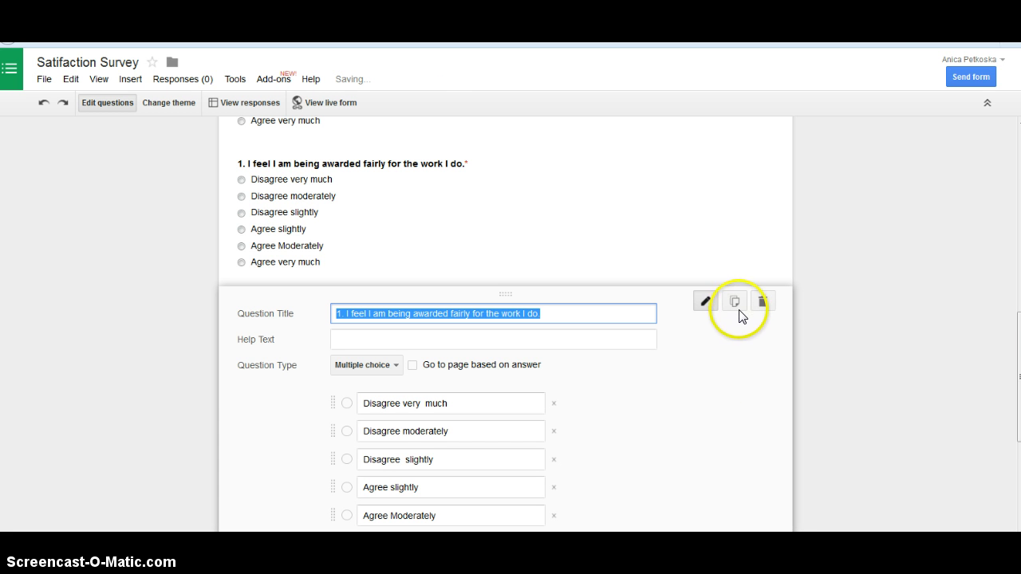
pyautogui.click(735, 301)
pyautogui.click(735, 301)
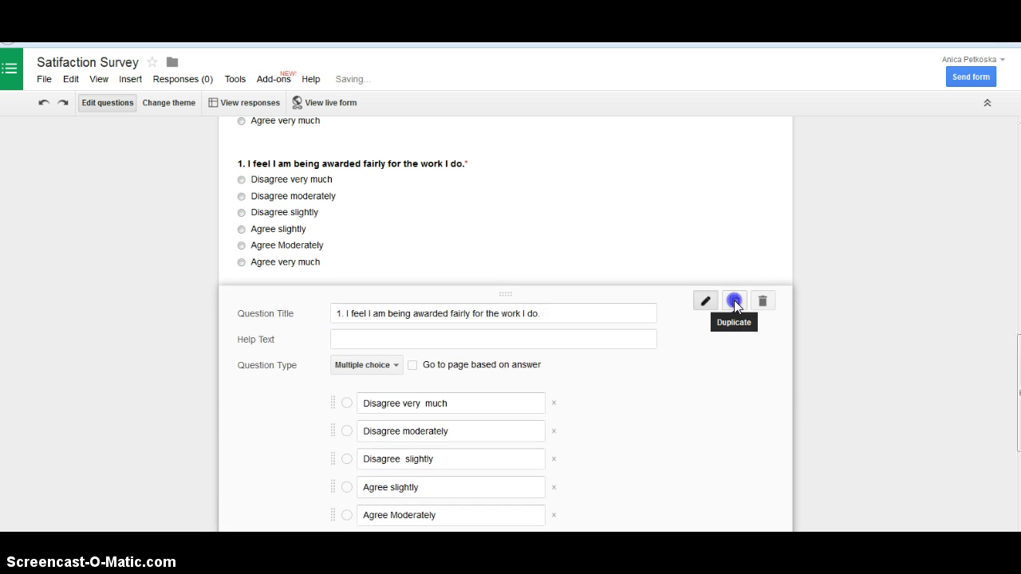
pyautogui.click(864, 184)
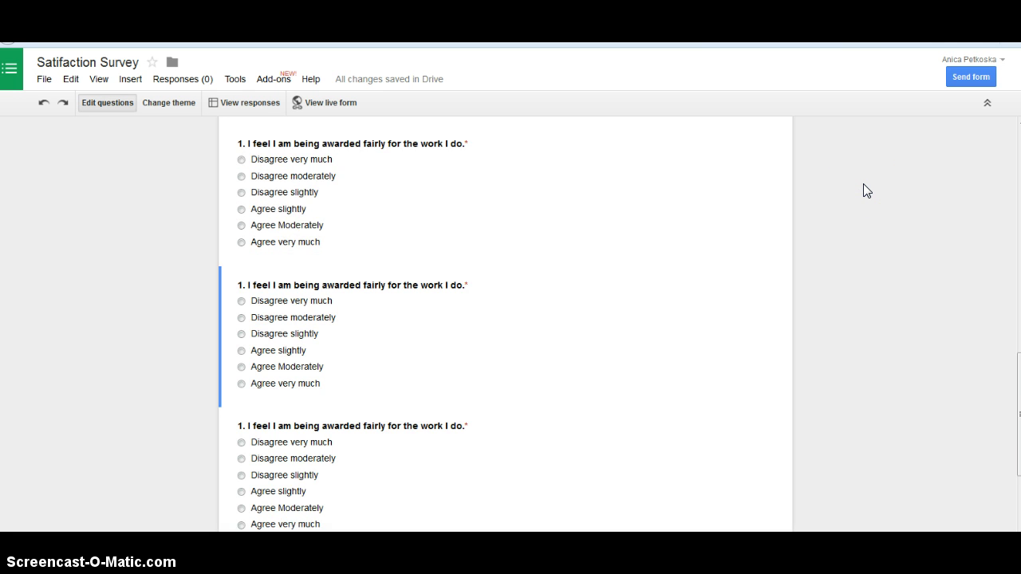
# Open the first duplicate for editing and change the number in its title from 1 to 2.
pyautogui.scroll(5, 863, 184)
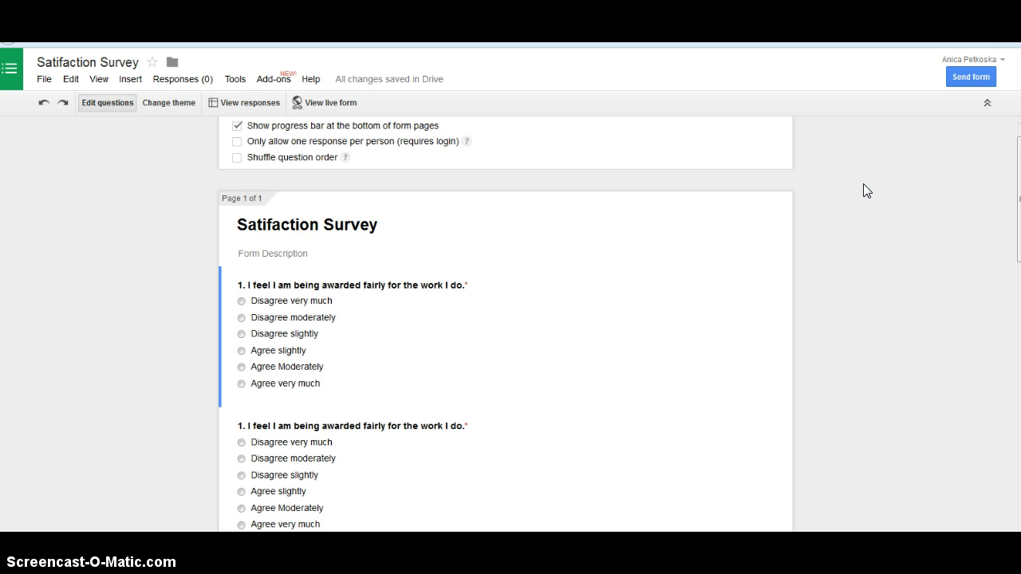
pyautogui.click(324, 428)
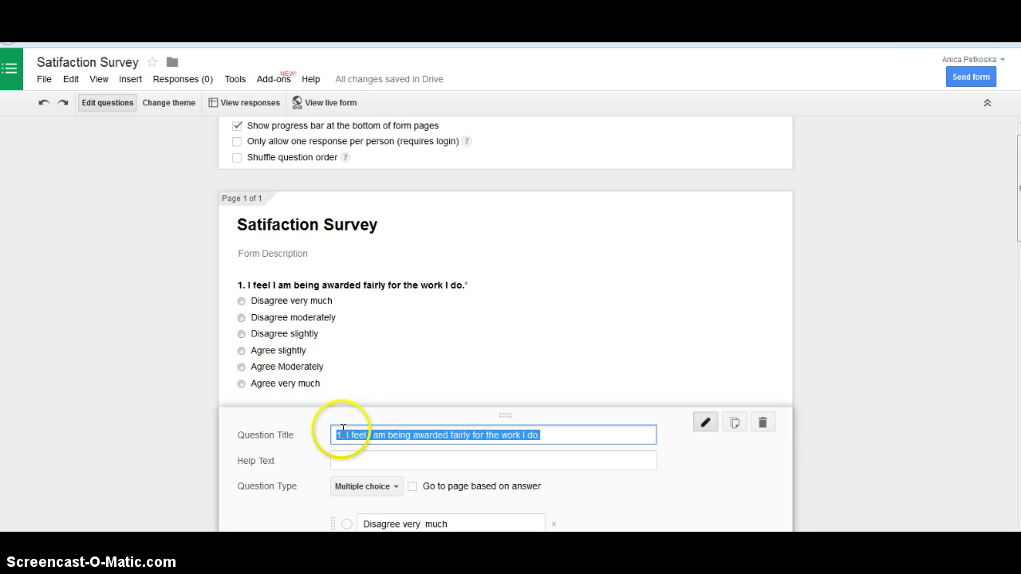
pyautogui.click(340, 435)
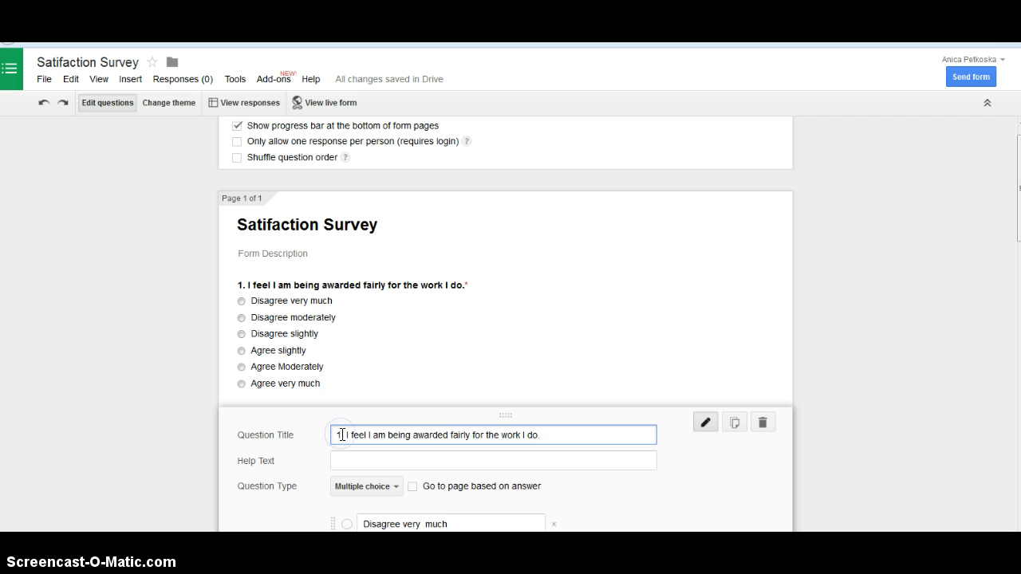
pyautogui.press('BackSpace')
pyautogui.write('2')
pyautogui.click(357, 436)
pyautogui.click(527, 452)
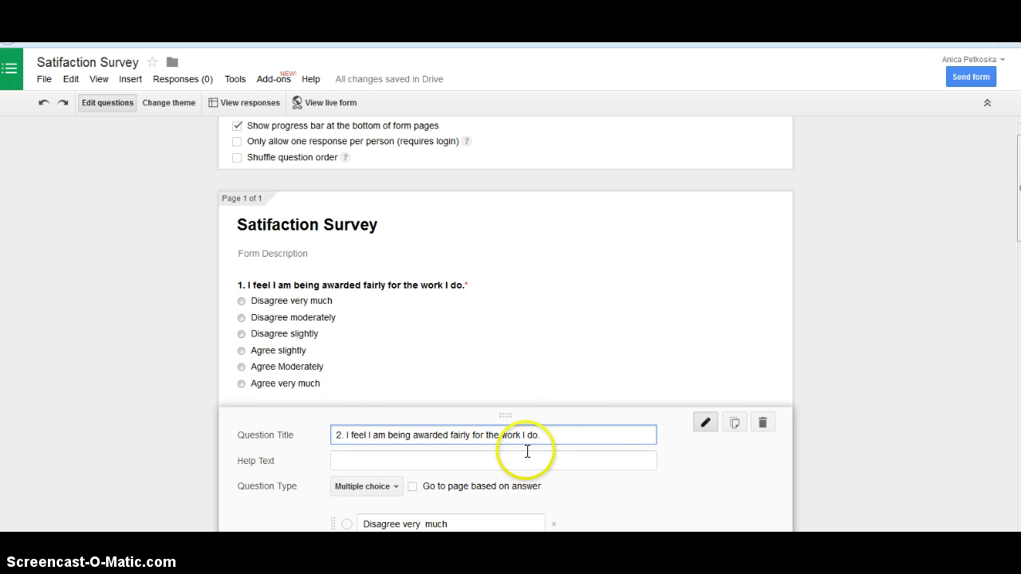
pyautogui.press('Delete')
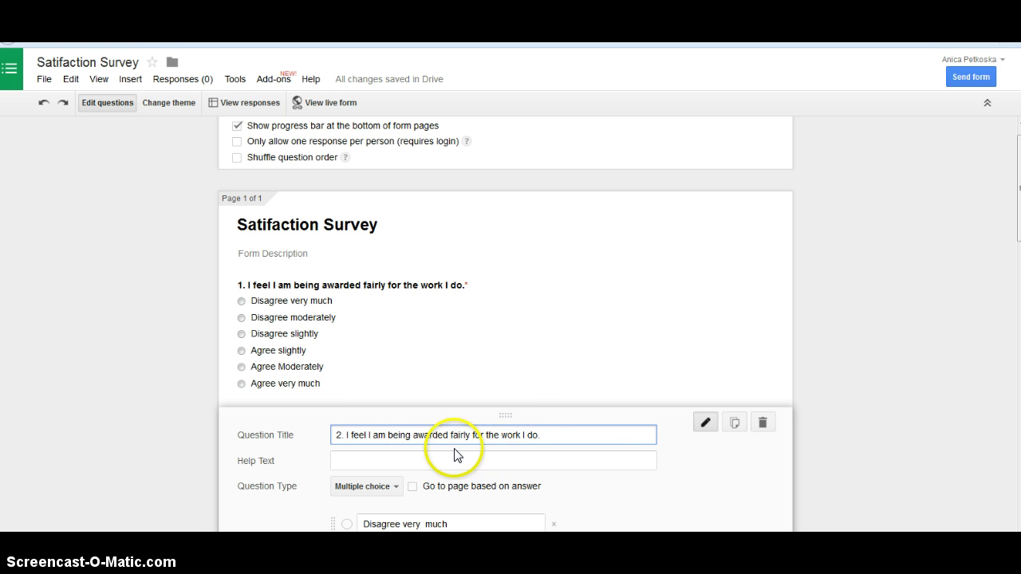
pyautogui.press('Delete')
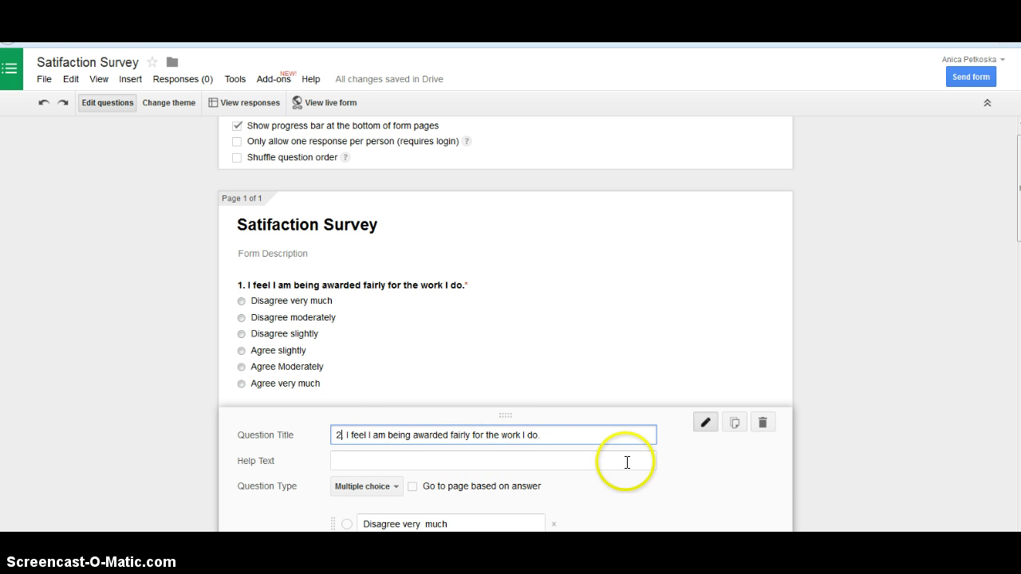
pyautogui.click(883, 495)
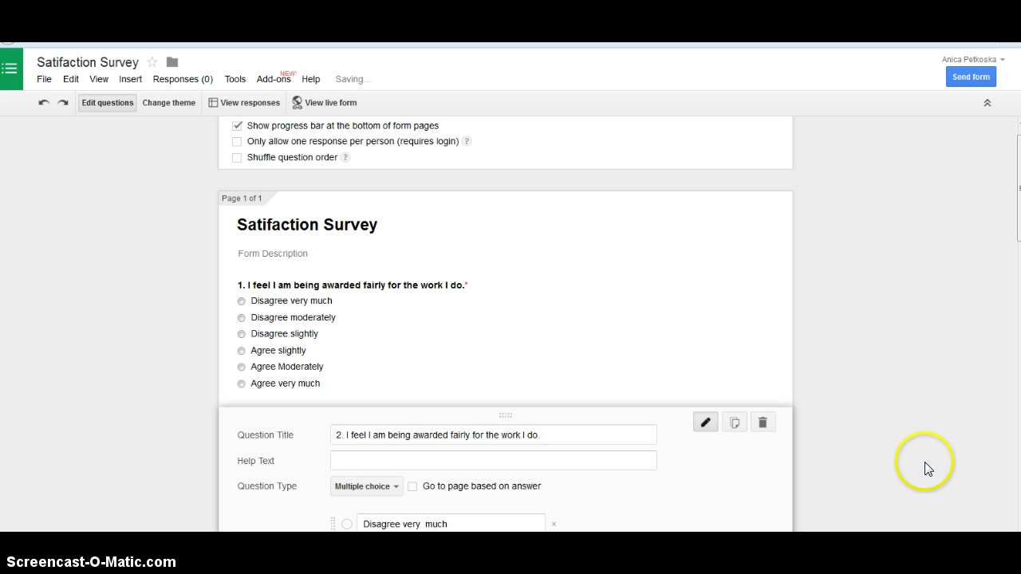
# On the confirmation page, enable the link to submit another response and the public link to form results.
pyautogui.scroll(-4, 511, 319)
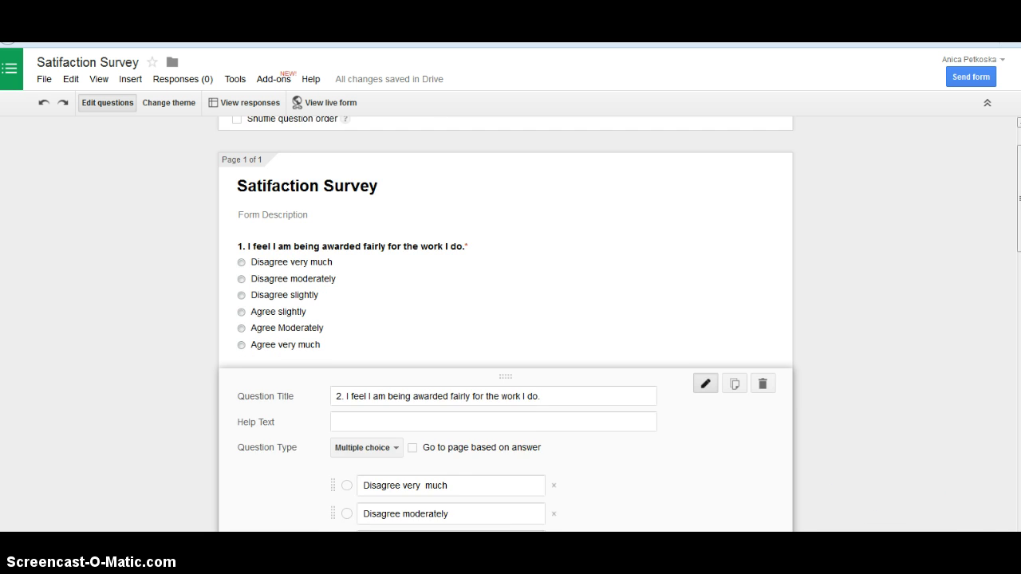
pyautogui.scroll(-3, 511, 319)
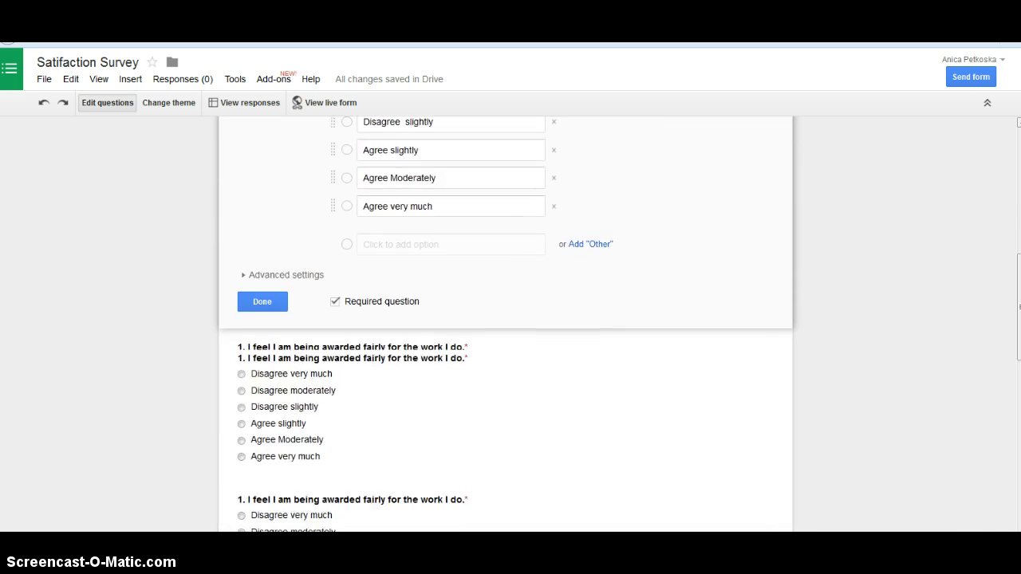
pyautogui.scroll(-5, 510, 319)
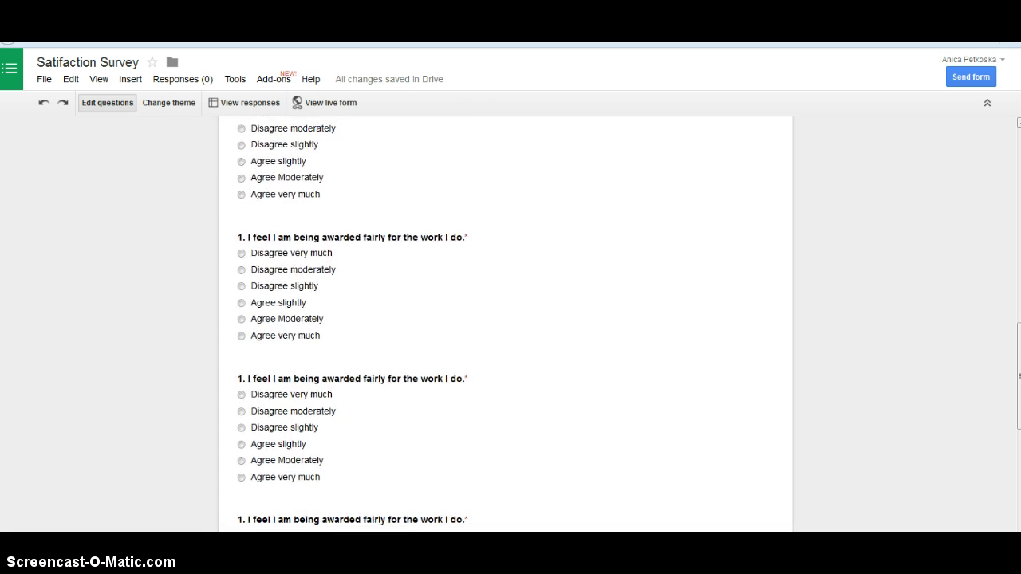
pyautogui.scroll(-3, 505, 324)
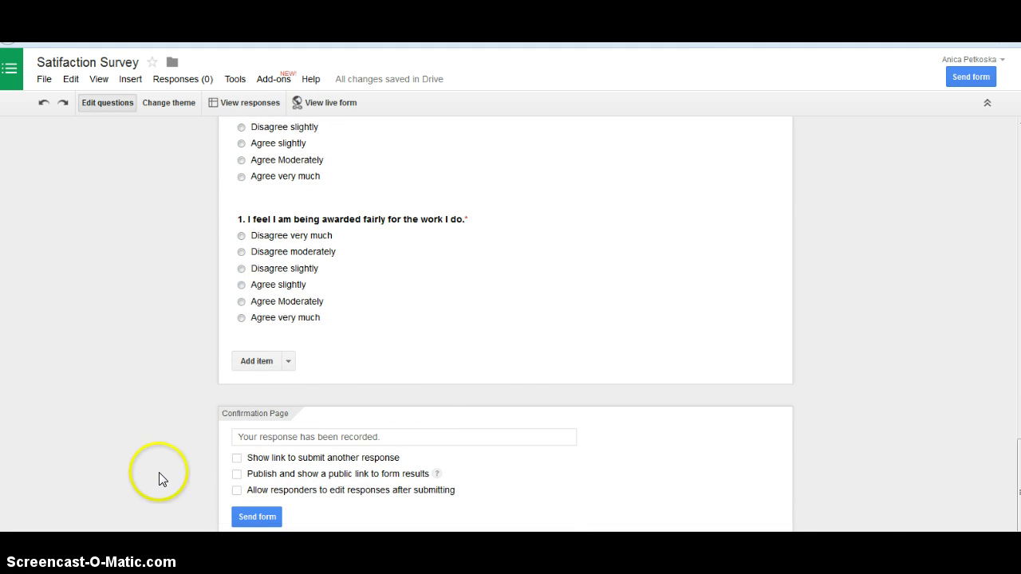
pyautogui.click(237, 458)
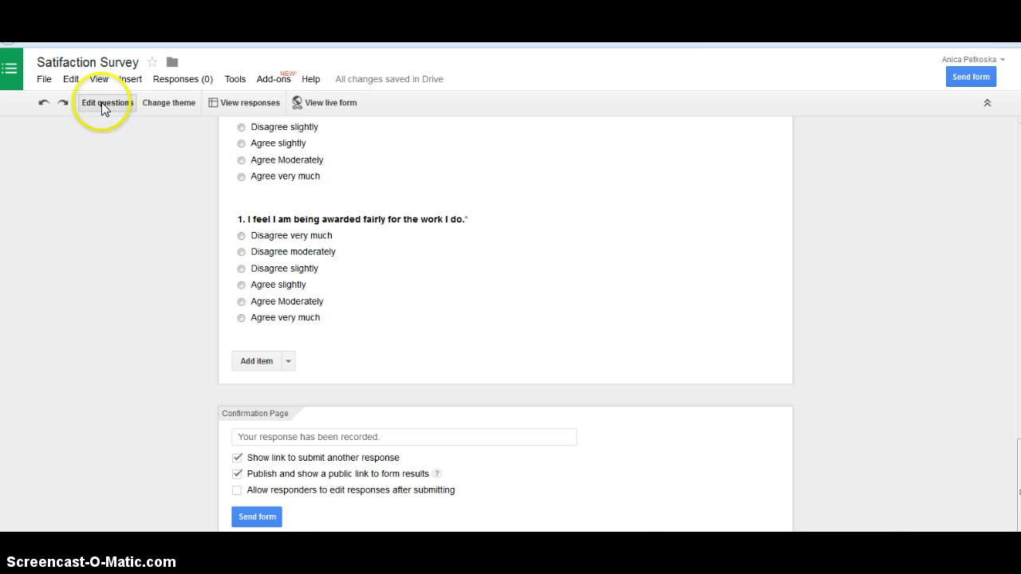
# Apply the Beach Evening theme to the survey and look over the themed form.
pyautogui.click(166, 106)
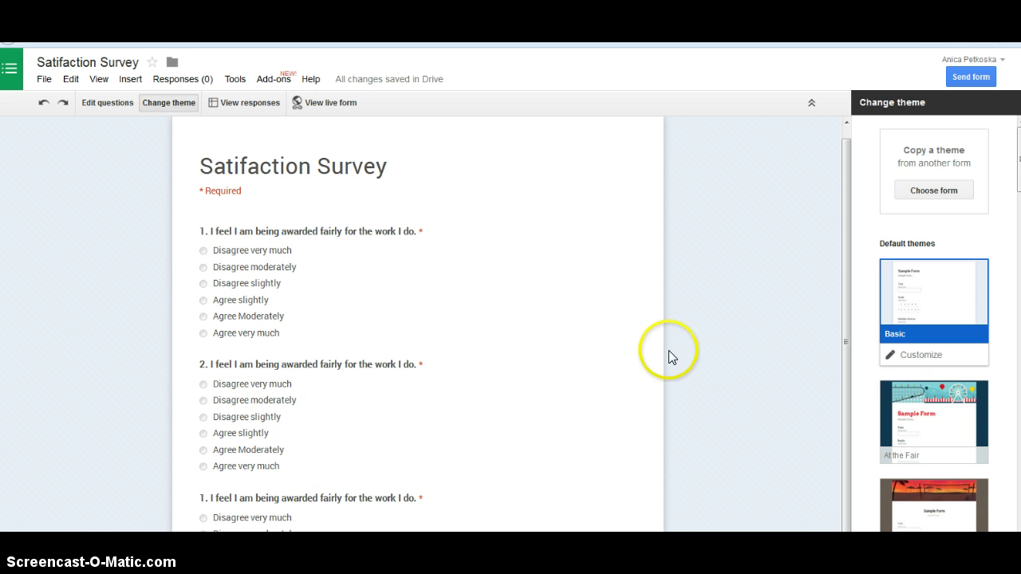
pyautogui.click(967, 513)
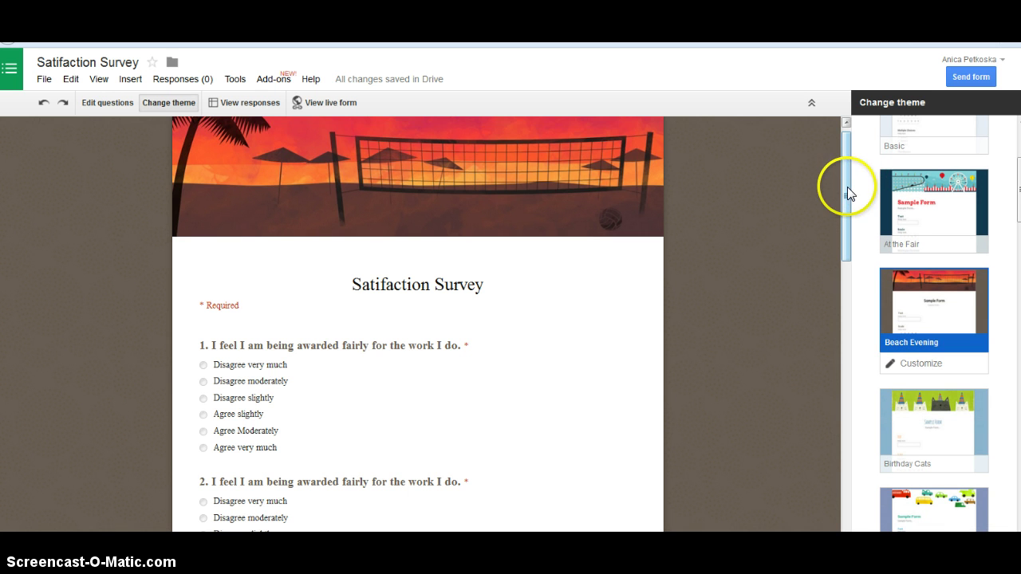
pyautogui.moveTo(845, 240); pyautogui.dragTo(823, 192)
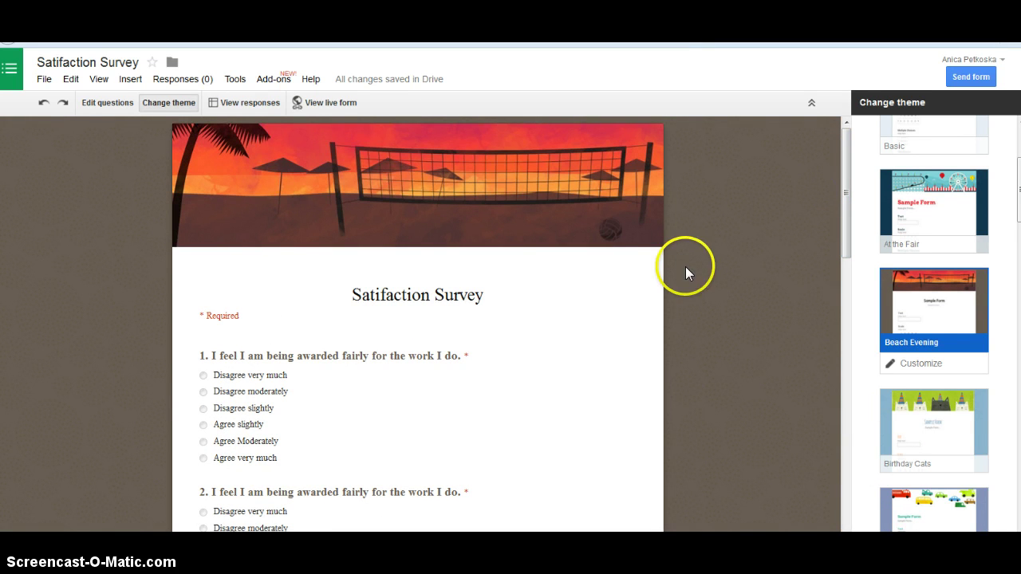
# Open the survey's responses.
pyautogui.click(257, 106)
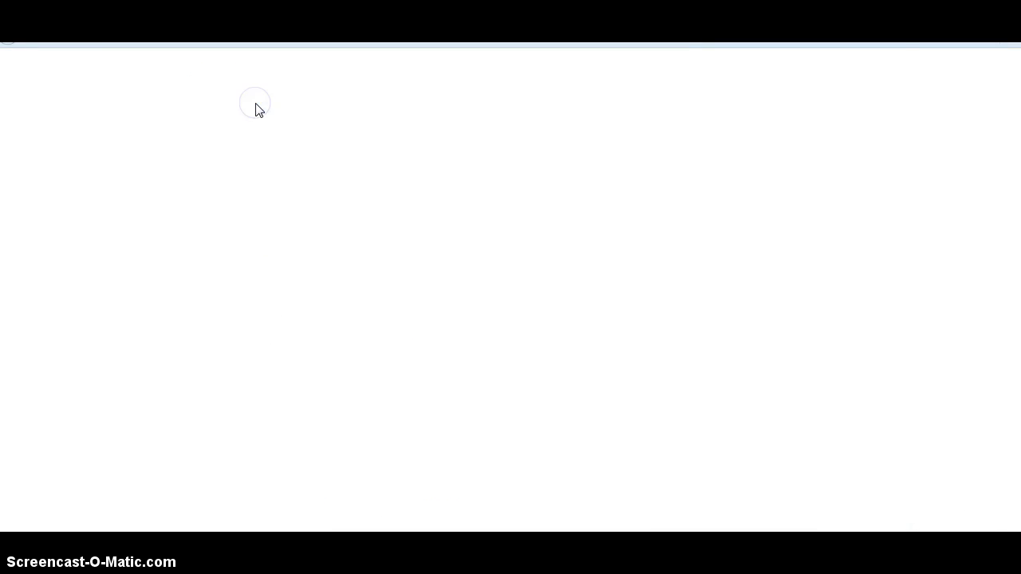